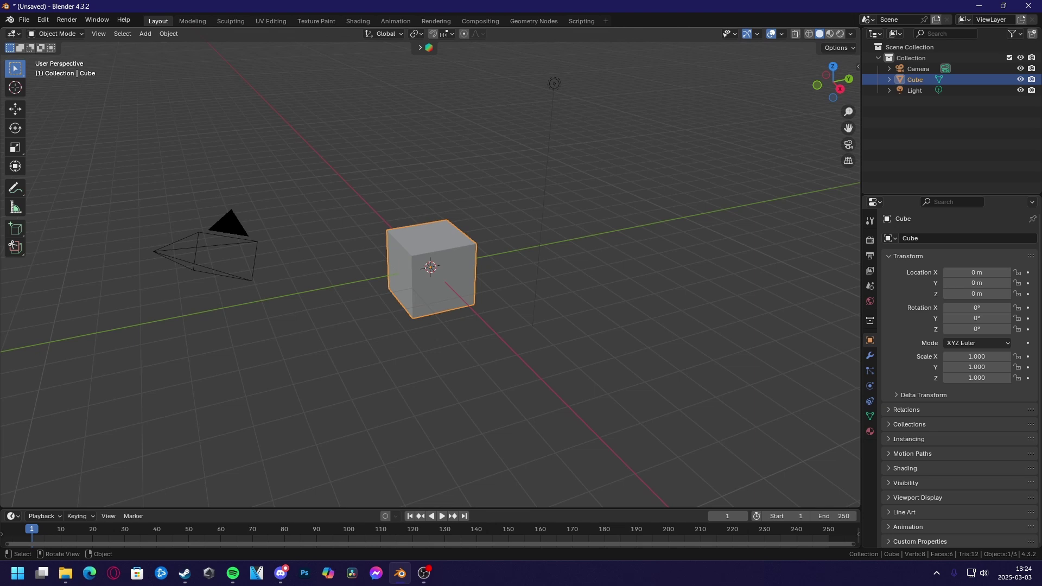
Step: Lower the cube's top face along the Z axis in Edit Mode until the cube is about 1 m tall
scroll(433, 272, "up", 2)
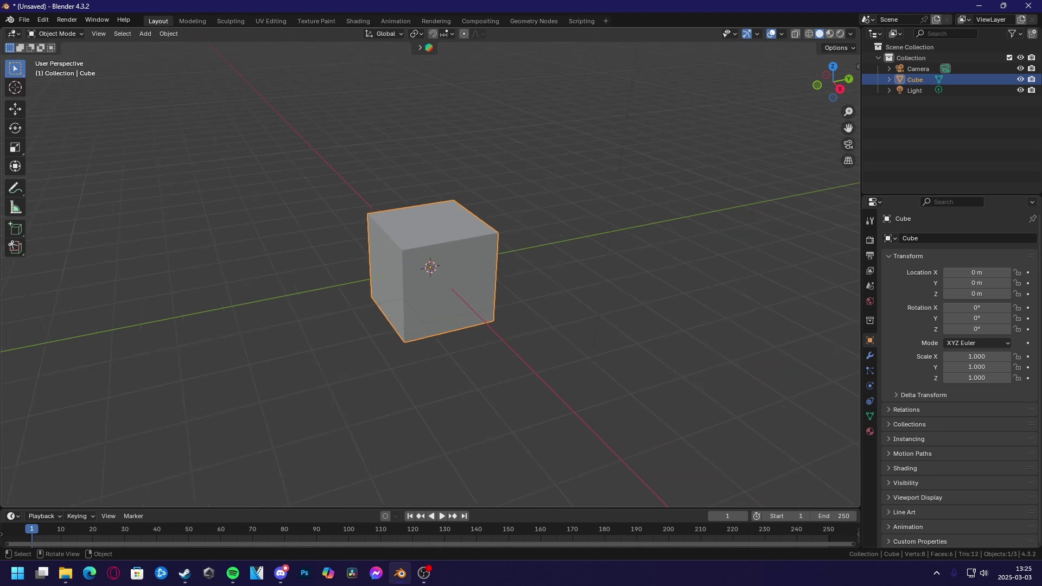
middle_click_drag(433, 271, 440, 316, "shift")
scroll(440, 316, "up", 1)
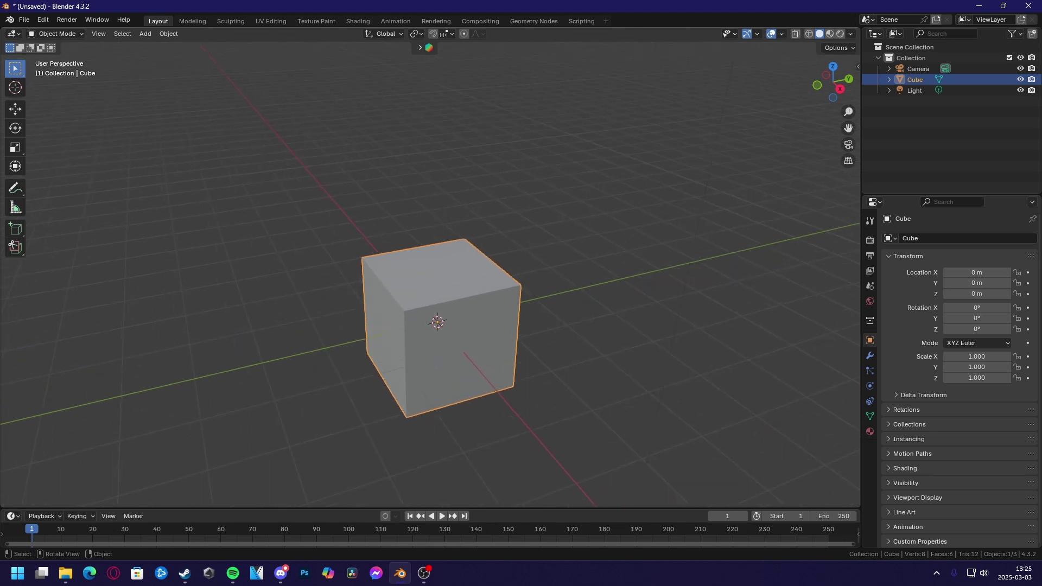
key("Tab")
left_click(439, 271)
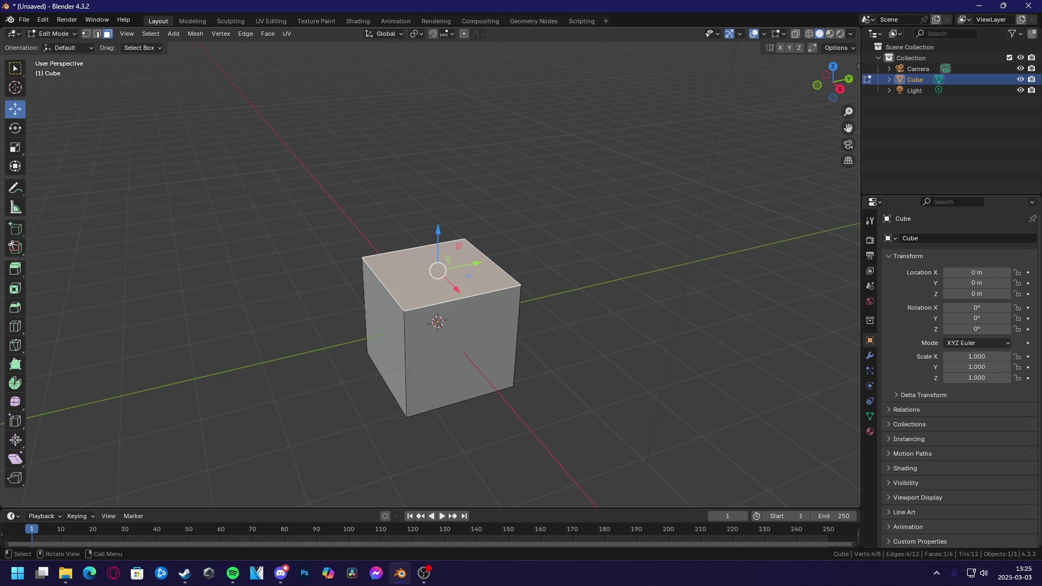
left_click_drag(438, 231, 438, 282)
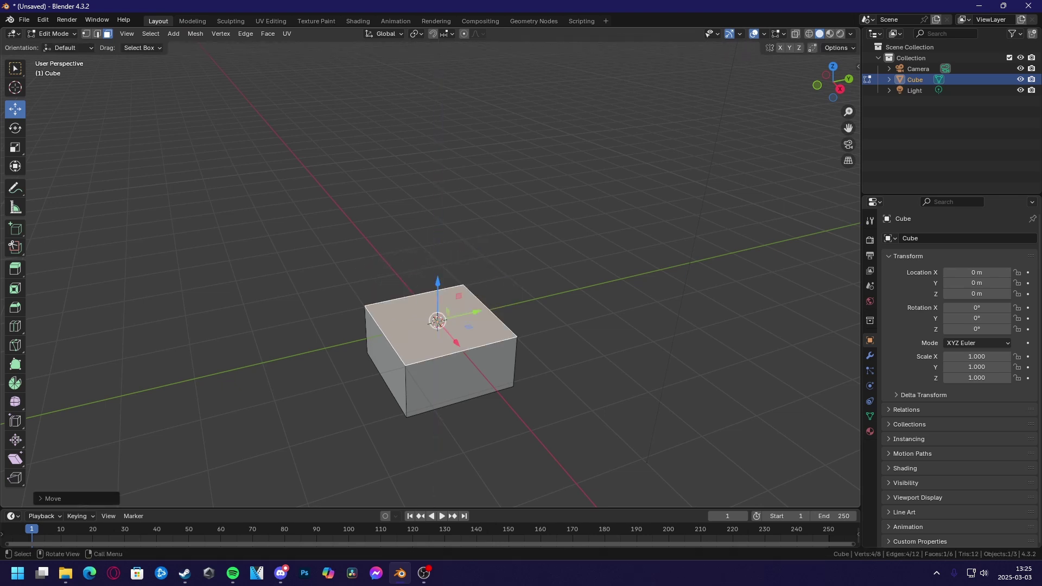
key("g")
key("z")
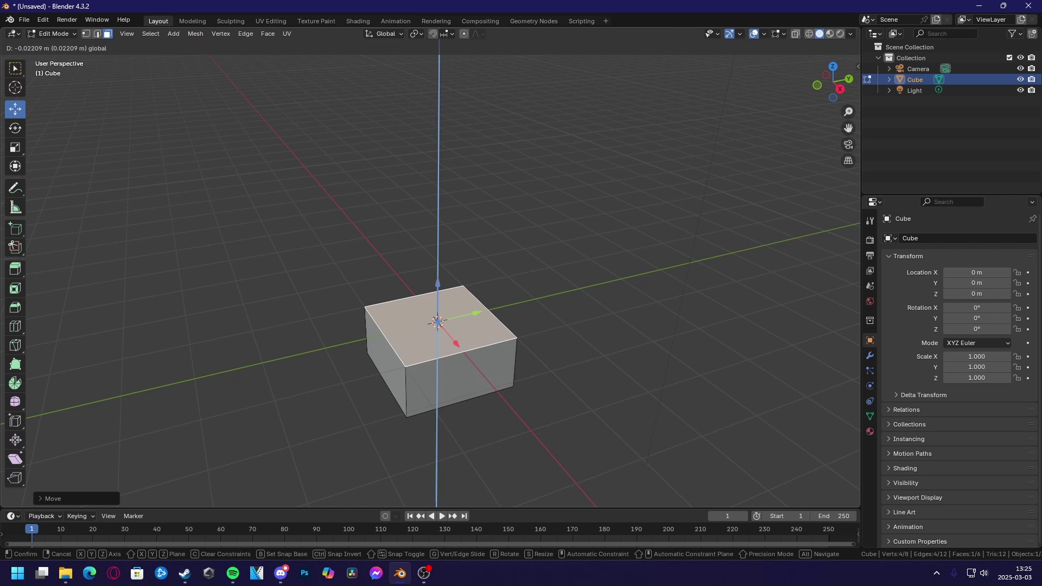
key("Return")
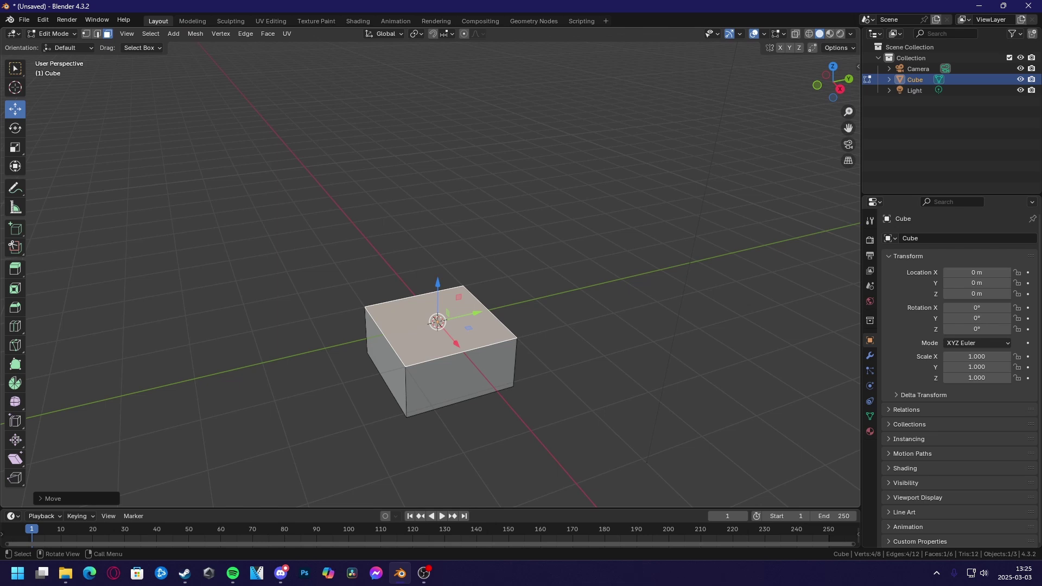
Step: Inset the cube's top face by about 0.09 m and extrude the inner face downward to form an open box
key("i")
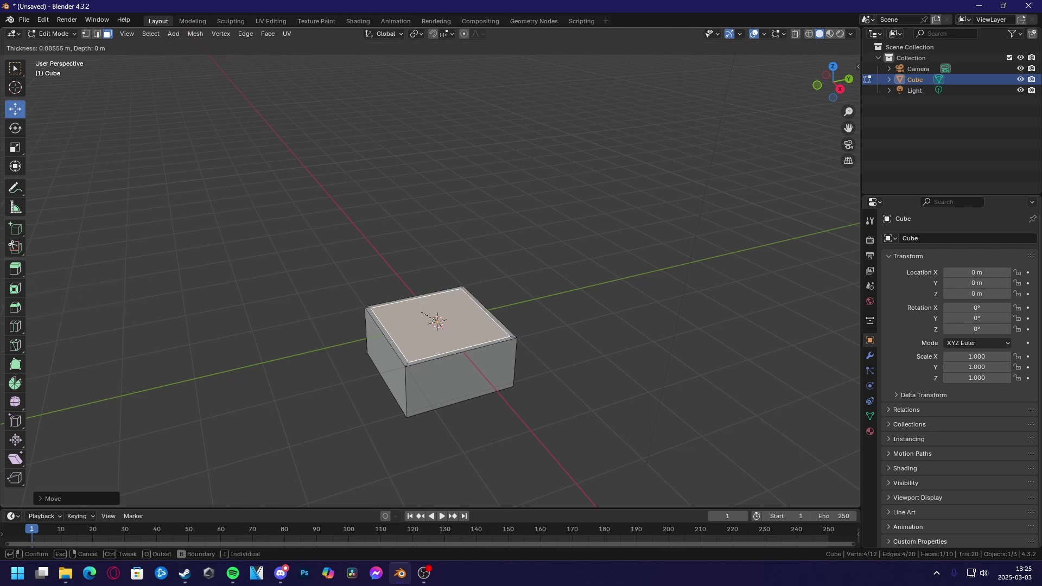
left_click(422, 313)
key("e")
left_click(423, 342)
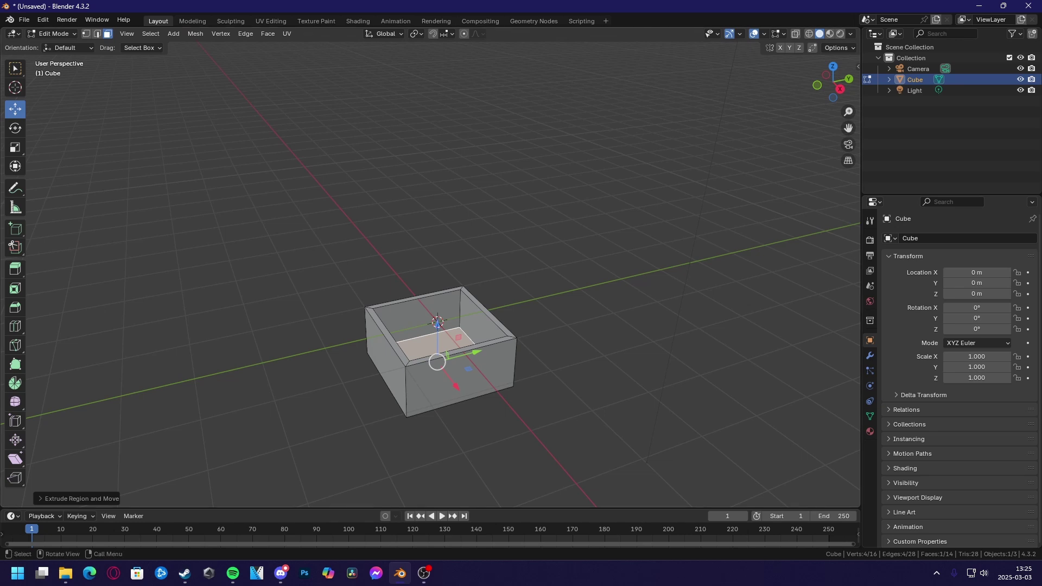
Step: Return to Object Mode and raise the box along the Z axis to about 0.853 m
key("Tab")
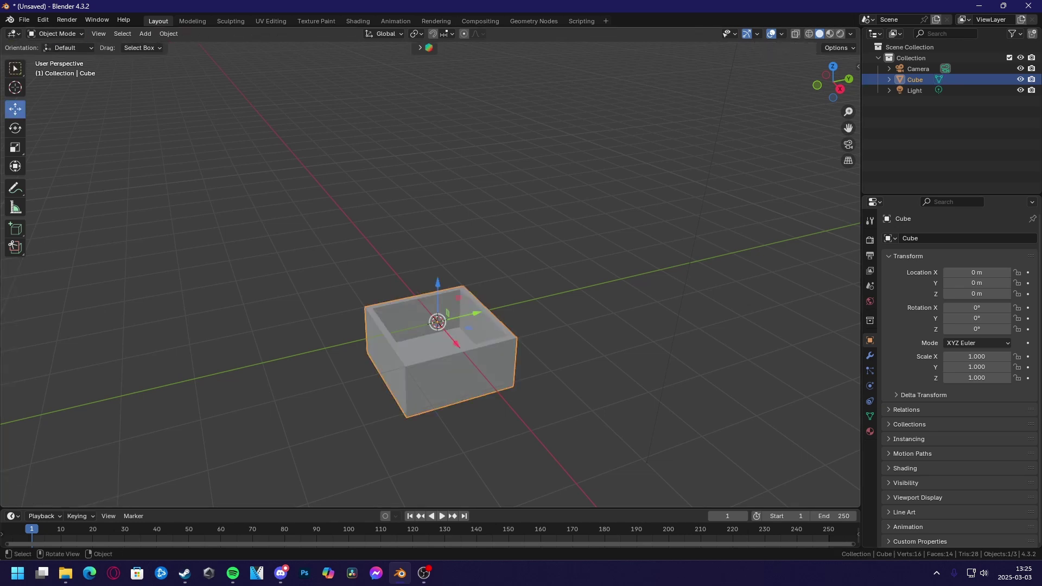
key("g")
key("z")
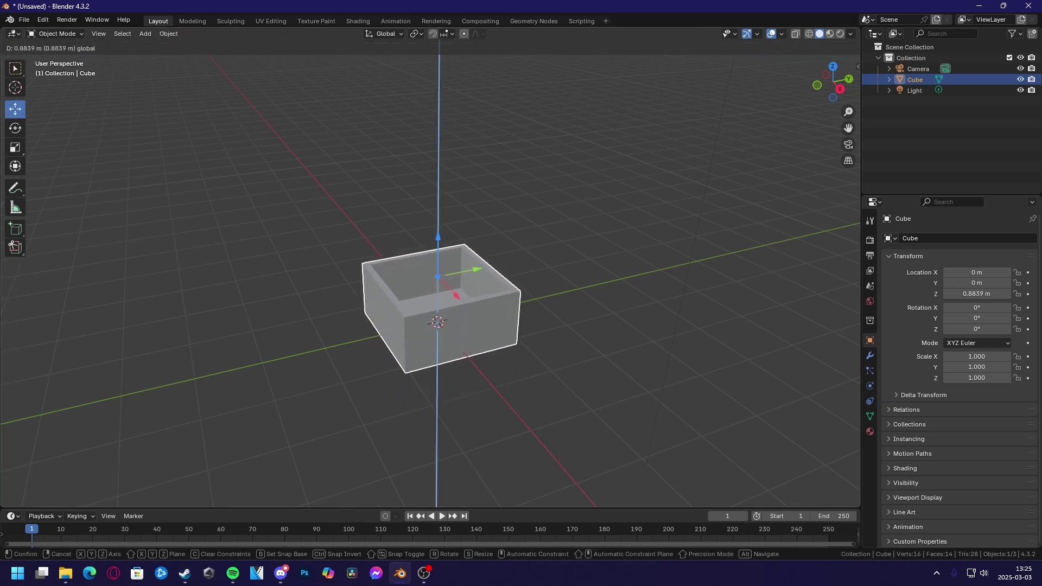
left_click(426, 299)
middle_click_drag(426, 299, 760, 65)
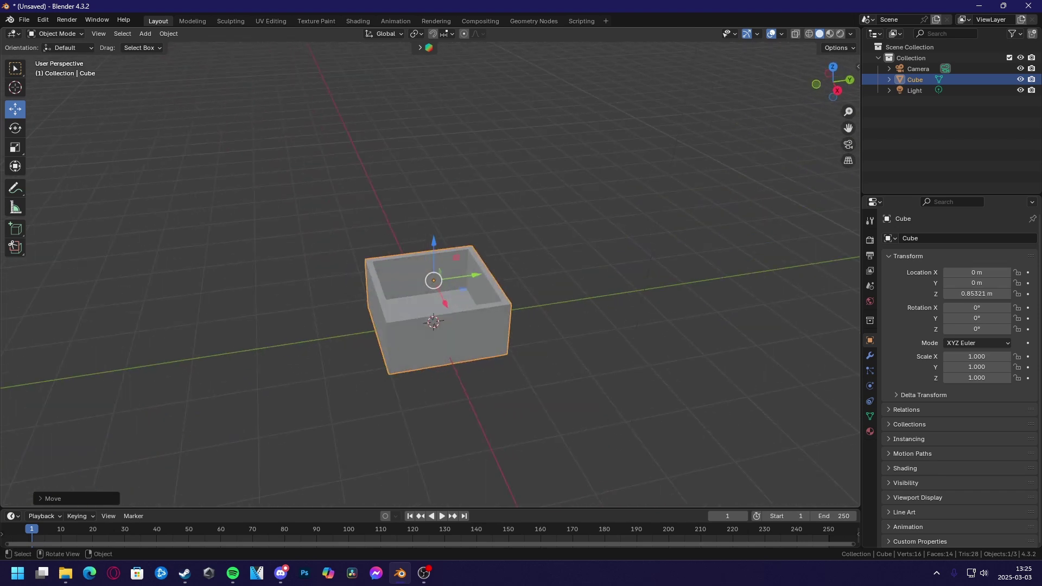
Step: Rename the box's material as cube
left_click(870, 432)
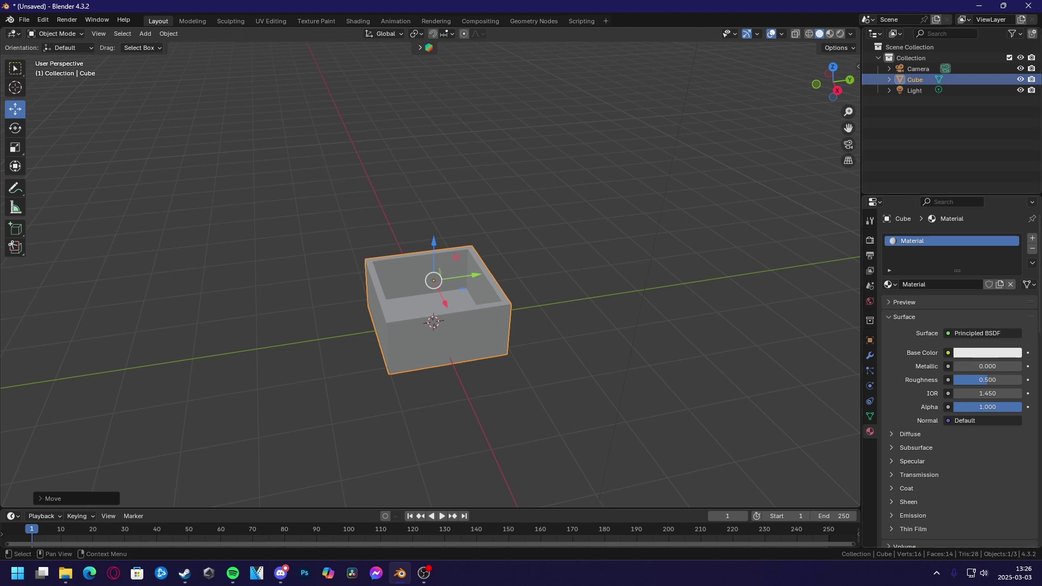
left_click(915, 79)
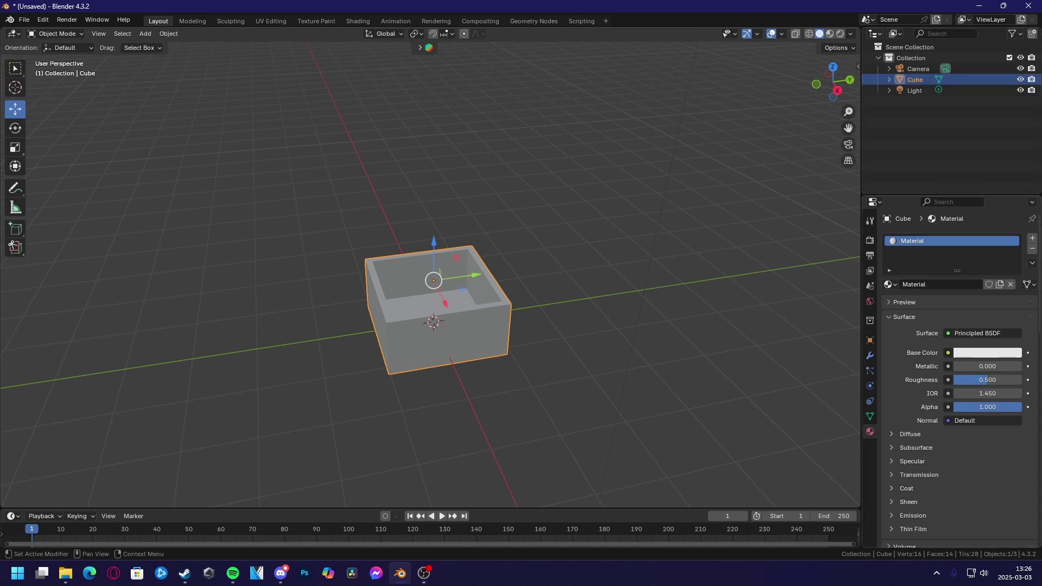
left_click(940, 284)
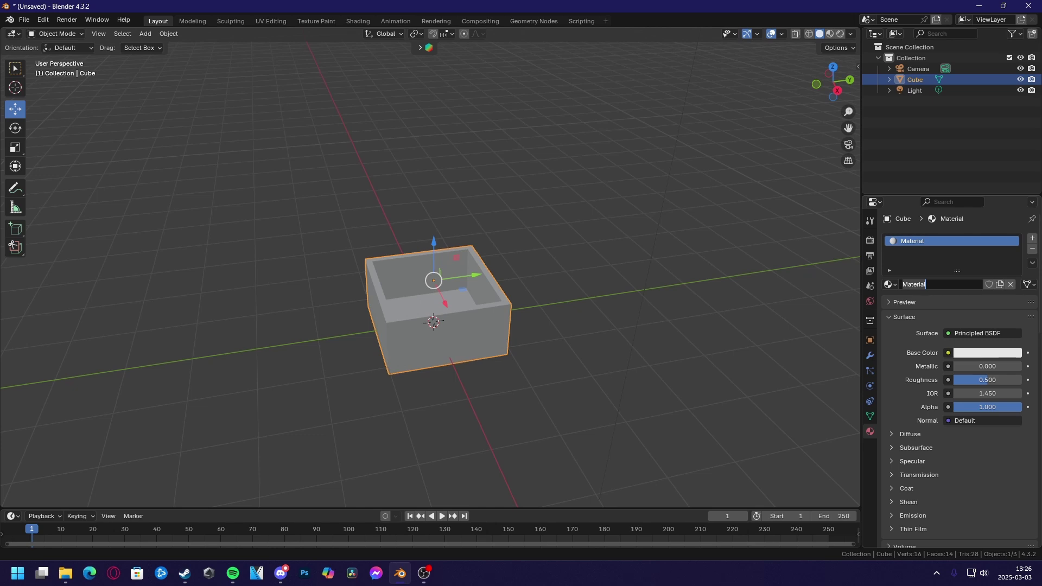
type("cube")
key("Return")
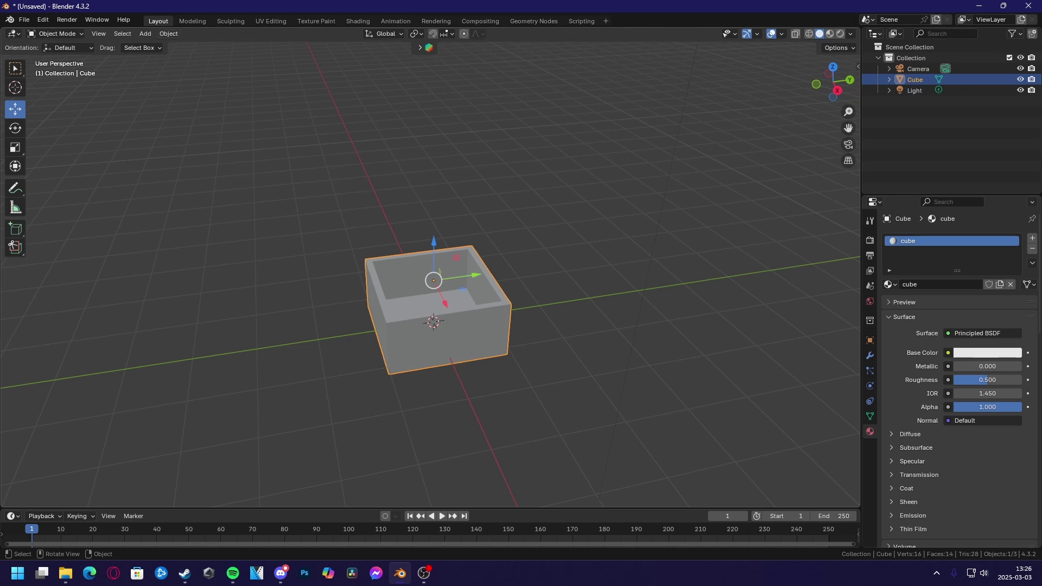
Step: Delete the camera and the light from the scene
left_click(919, 68)
left_click(915, 91)
left_click(918, 69)
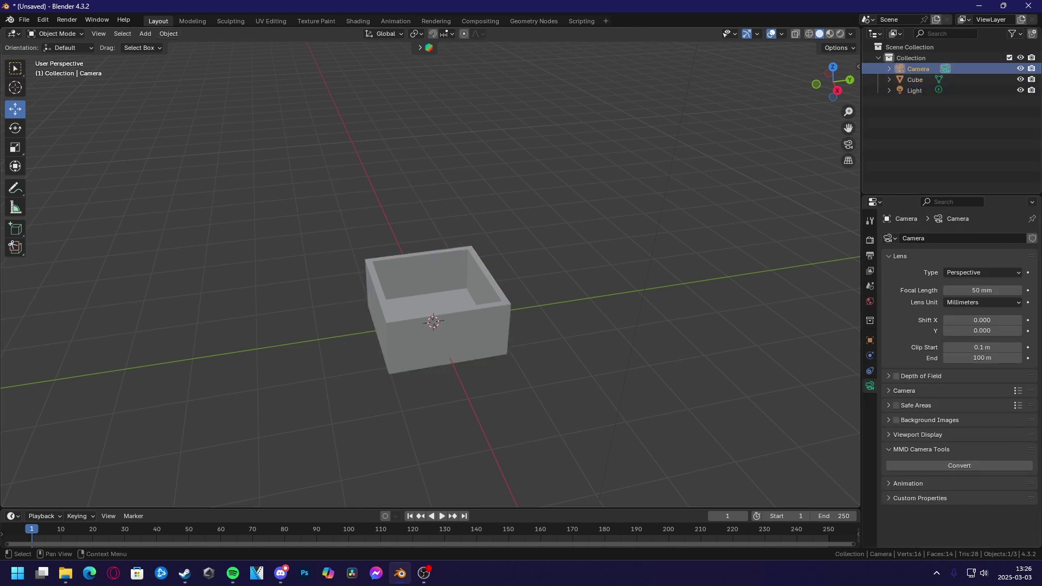
key("Delete")
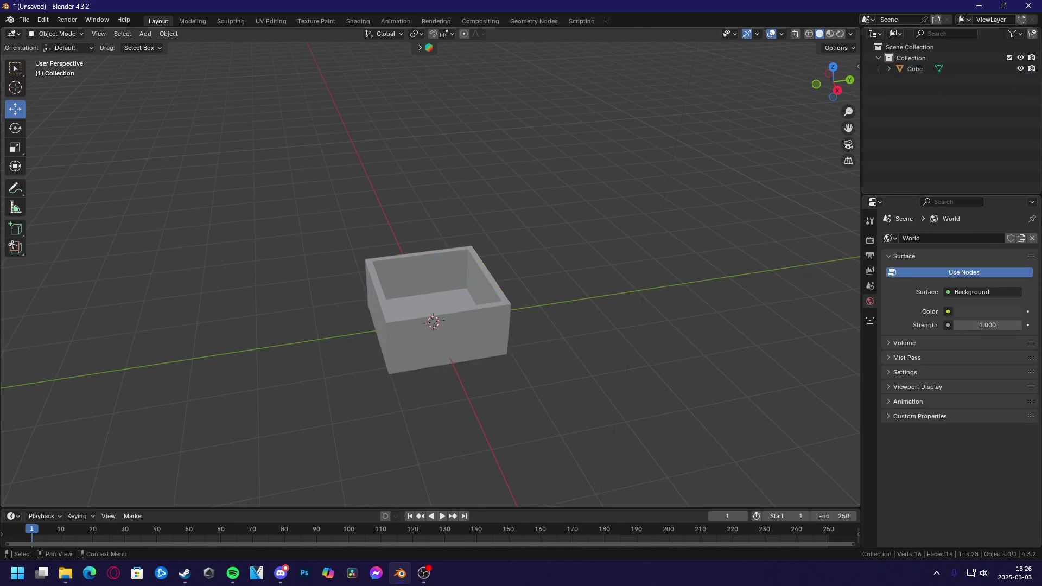
Step: Select the box and set the scene's length unit to Centimeters
left_click(916, 69)
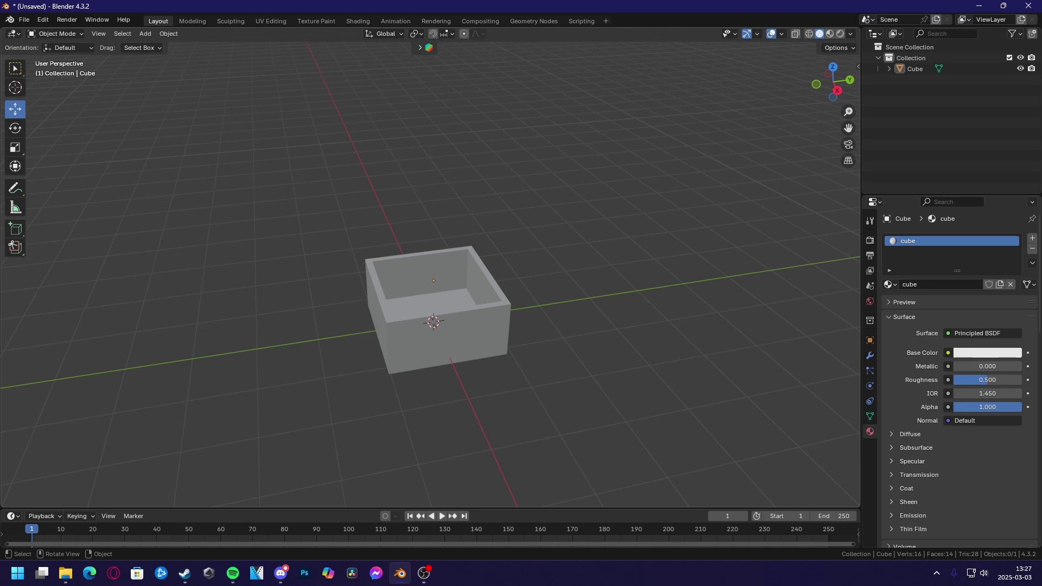
left_click(440, 331)
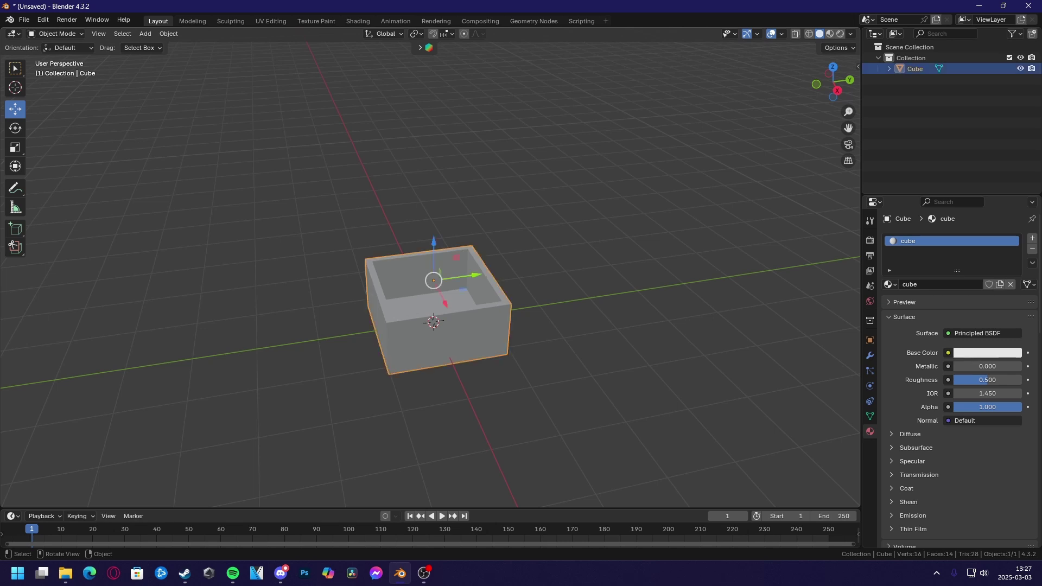
left_click(870, 286)
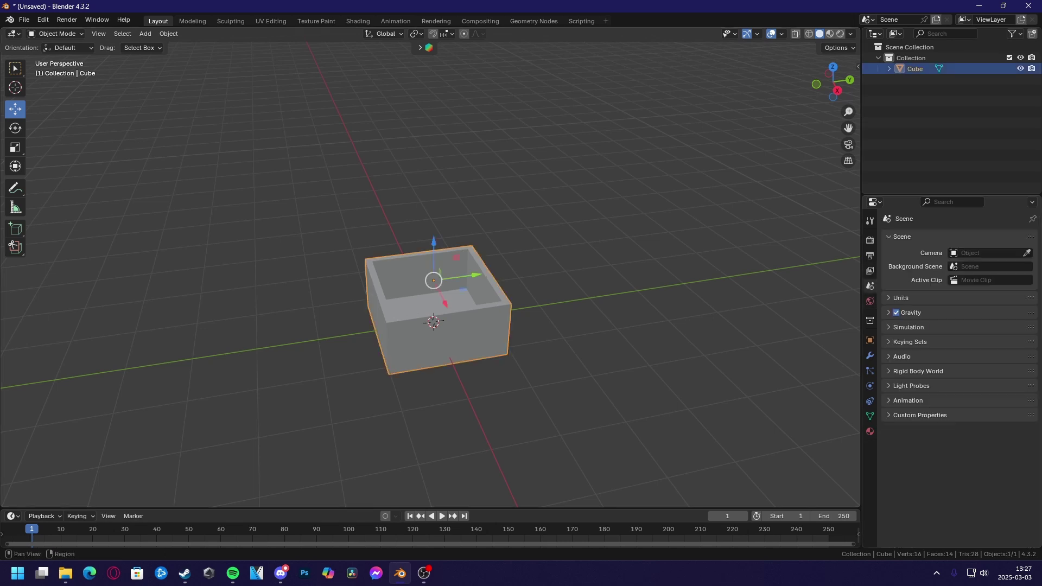
left_click(901, 298)
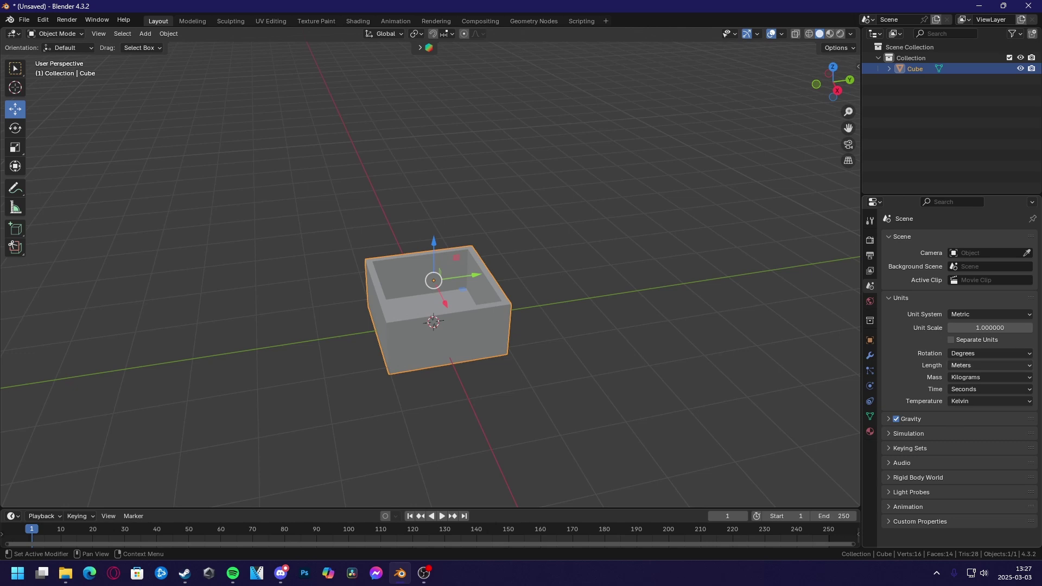
left_click(989, 365)
left_click(977, 414)
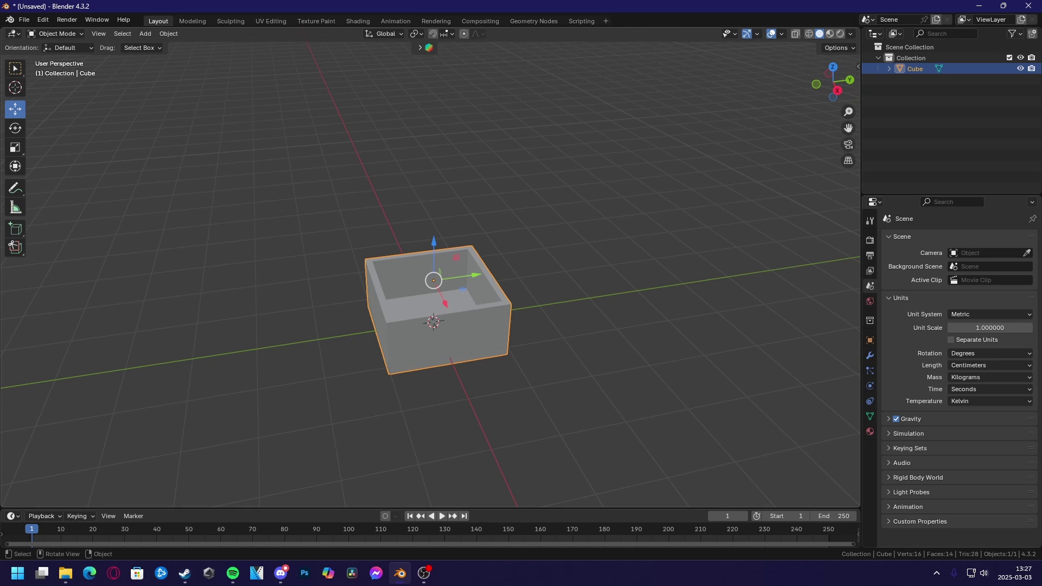
Step: Set the box's dimensions to 50 cm in X, 50 cm in Y and 35 cm in Z
left_click(858, 66)
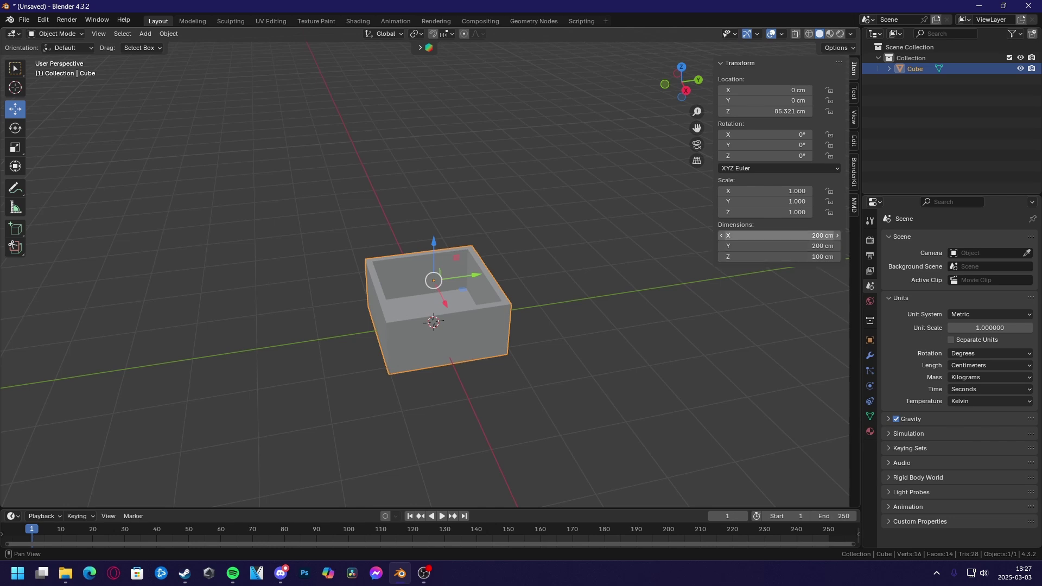
left_click(779, 235)
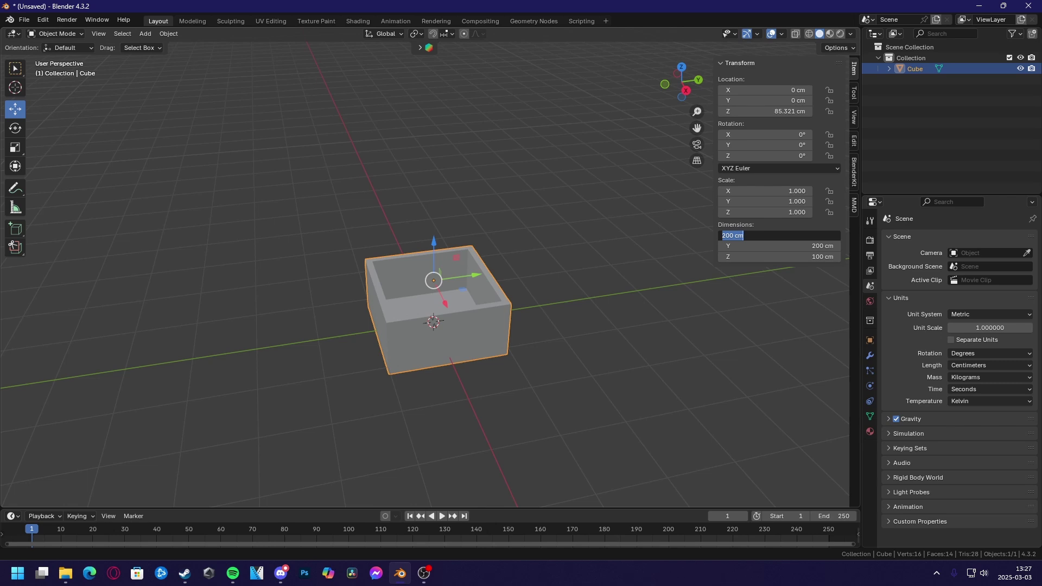
type("50")
key("Return")
left_click(779, 246)
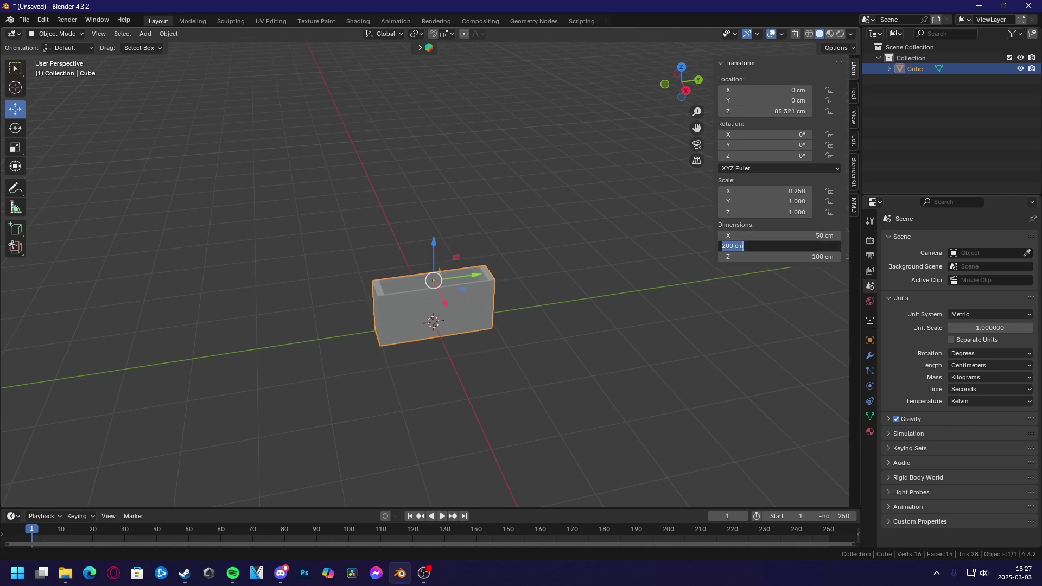
type("50")
key("Return")
left_click(779, 257)
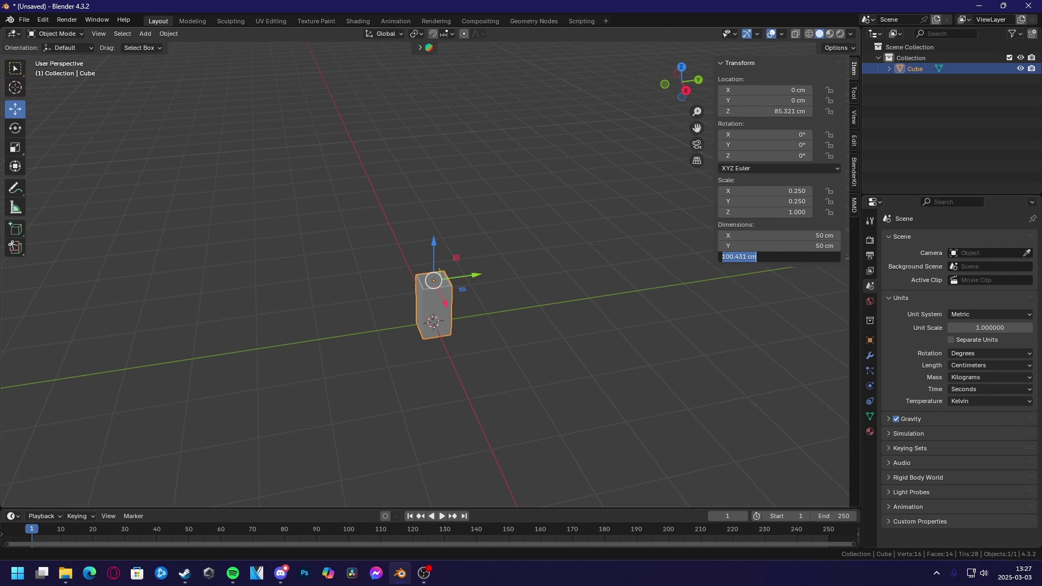
type("35")
key("Return")
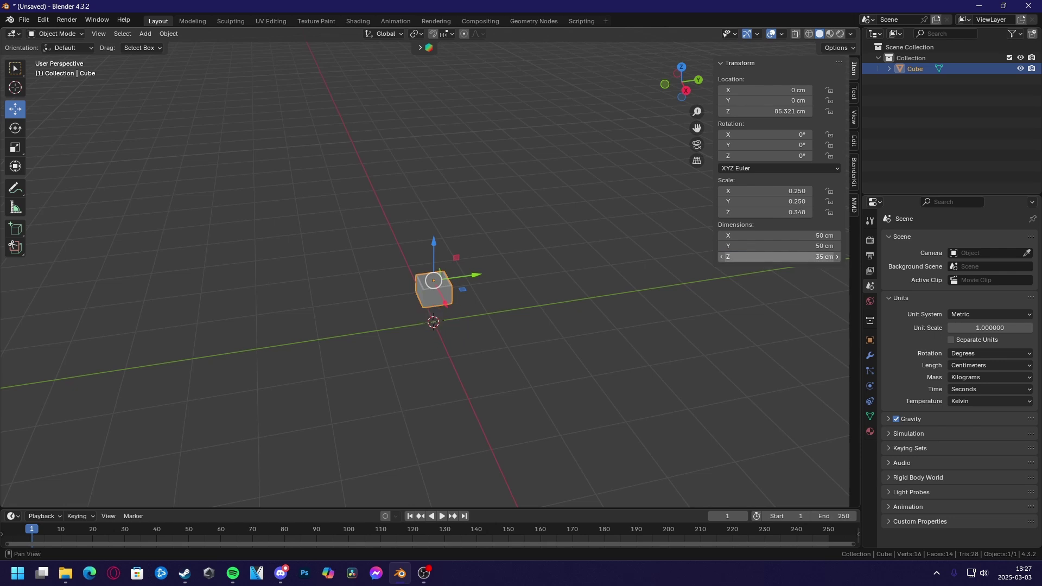
Step: Rotate the box 90° about the Y axis and lower it onto the ground grid at a Z location of about 25.7 cm
middle_click_drag(502, 223, 480, 209)
scroll(438, 265, "up", 4)
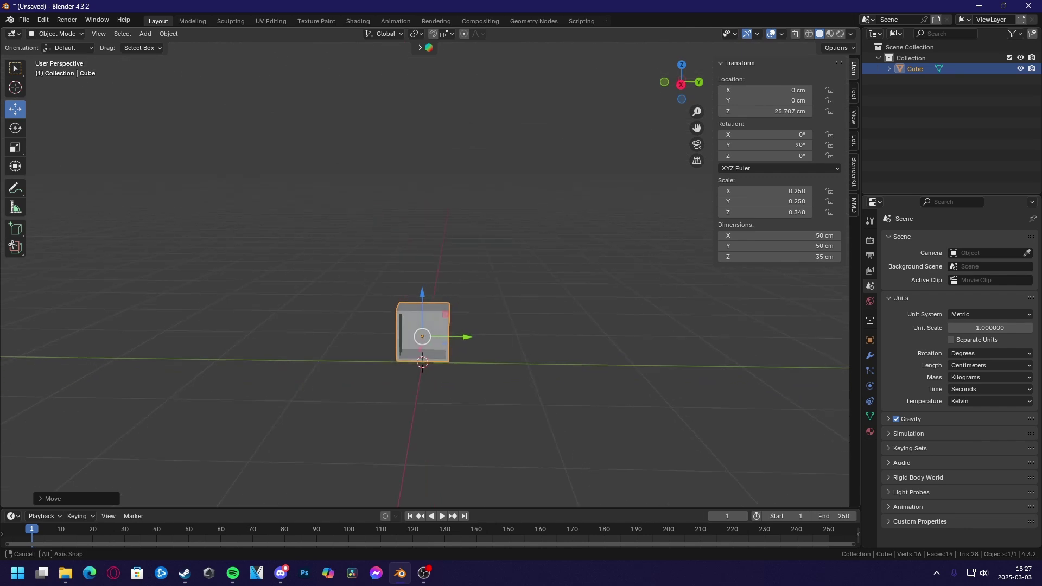
middle_click_drag(480, 209, 492, 206)
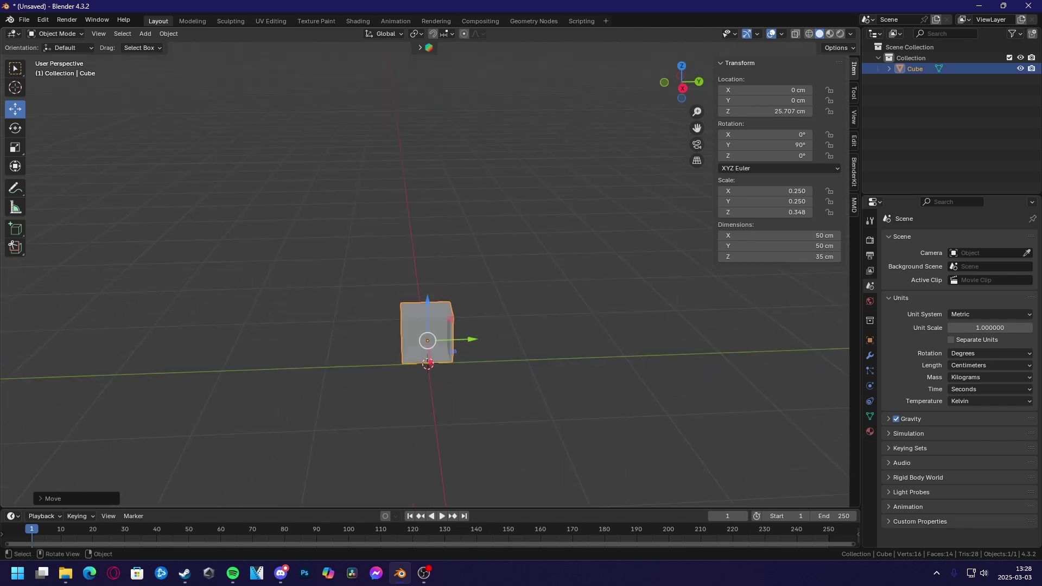
Step: Apply all transforms (location, rotation and scale) to the box
left_click(491, 206)
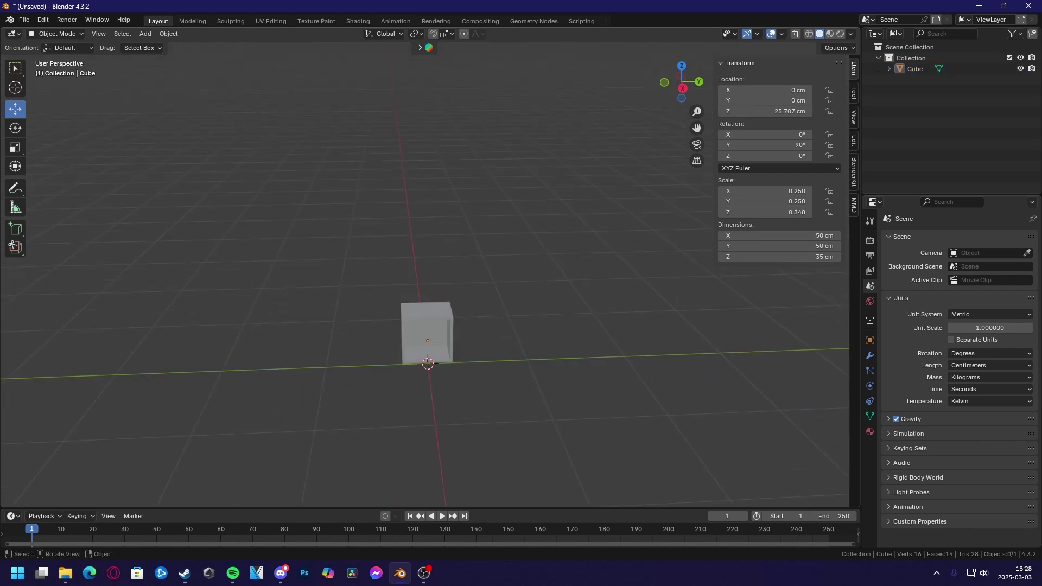
left_click(428, 332)
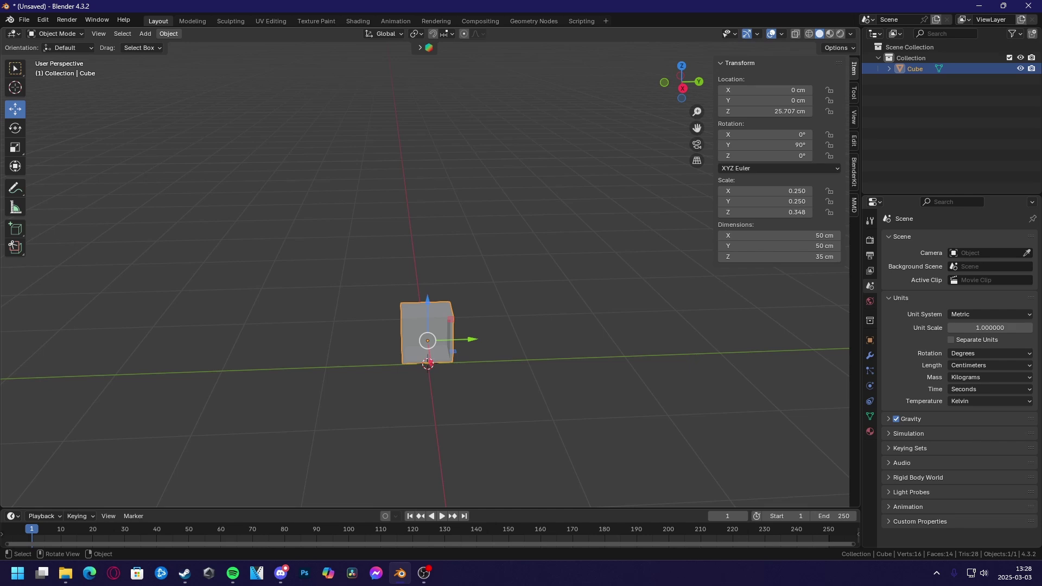
left_click(169, 33)
mouse_move(217, 89)
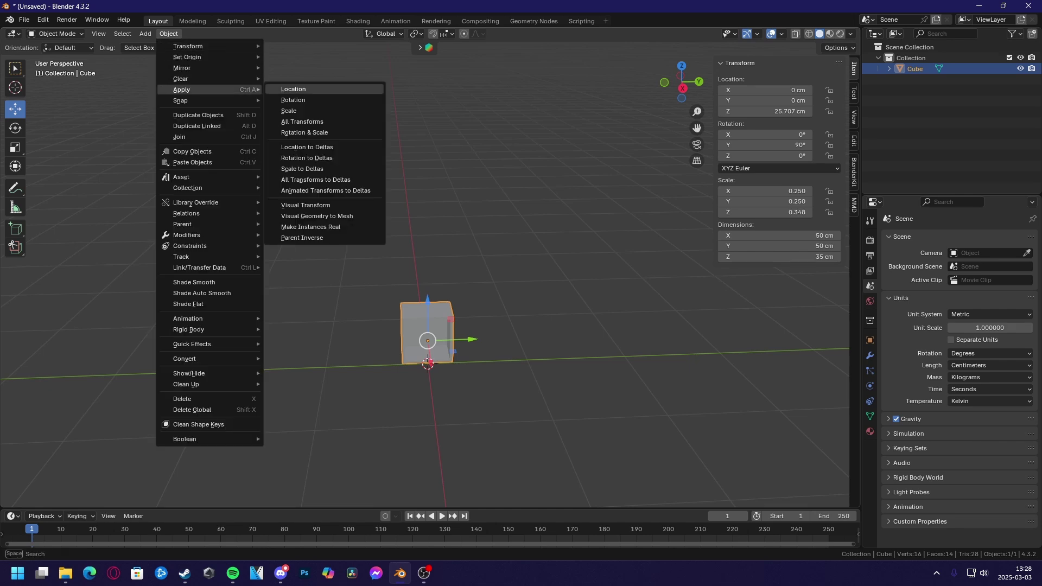
left_click(296, 123)
middle_click_drag(380, 271, 385, 247)
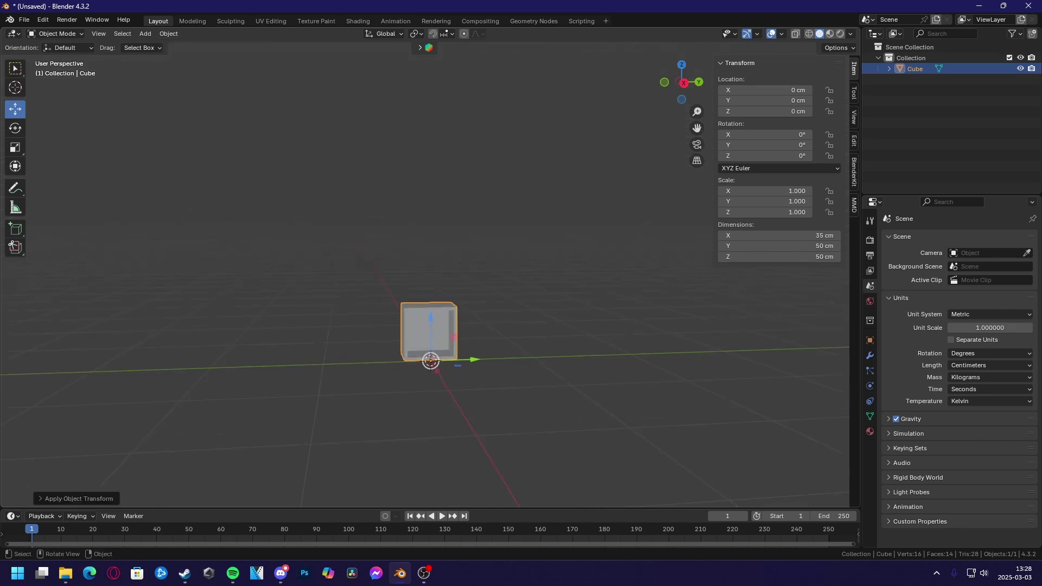
Step: Start an FBX export into the Documents folder "bledner modles" with the file name box.fbx
left_click(24, 20)
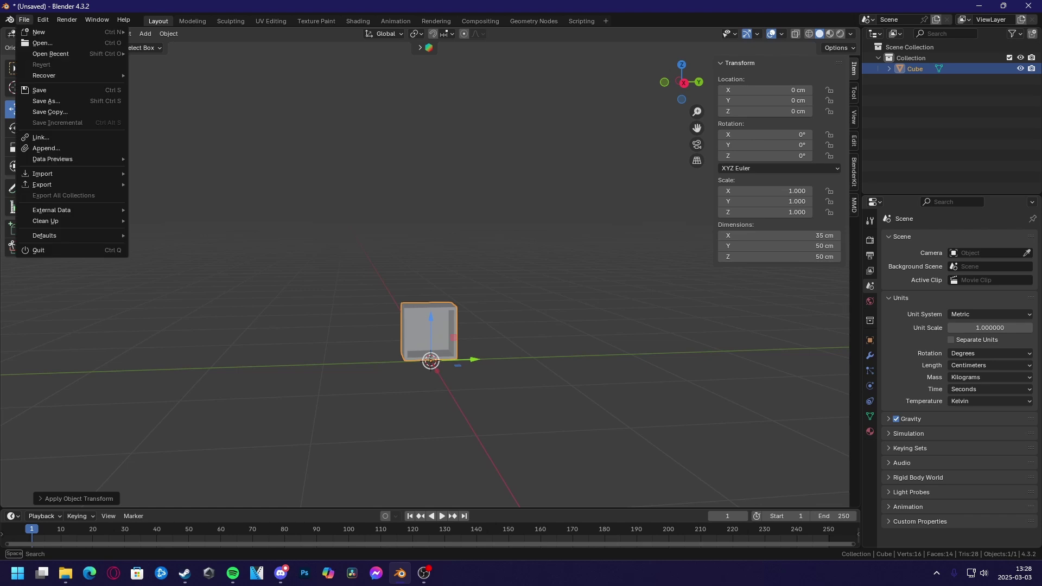
mouse_move(49, 185)
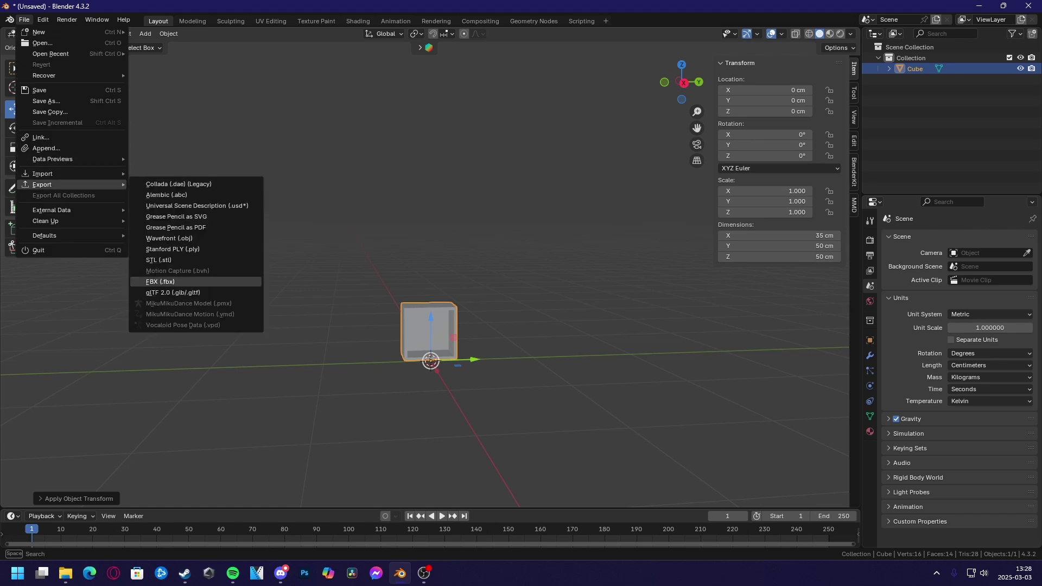
left_click(163, 282)
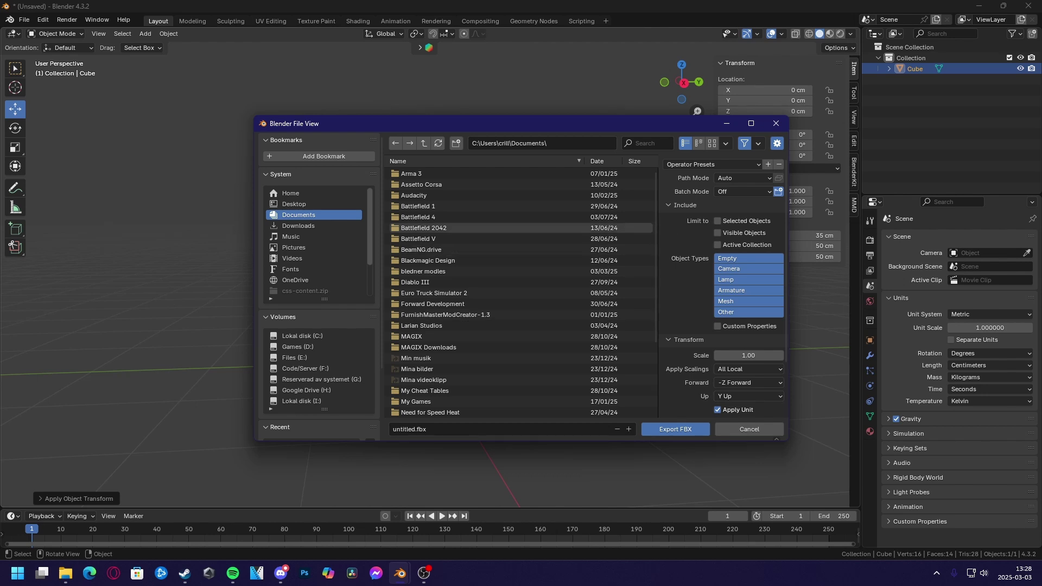
double_click(416, 271)
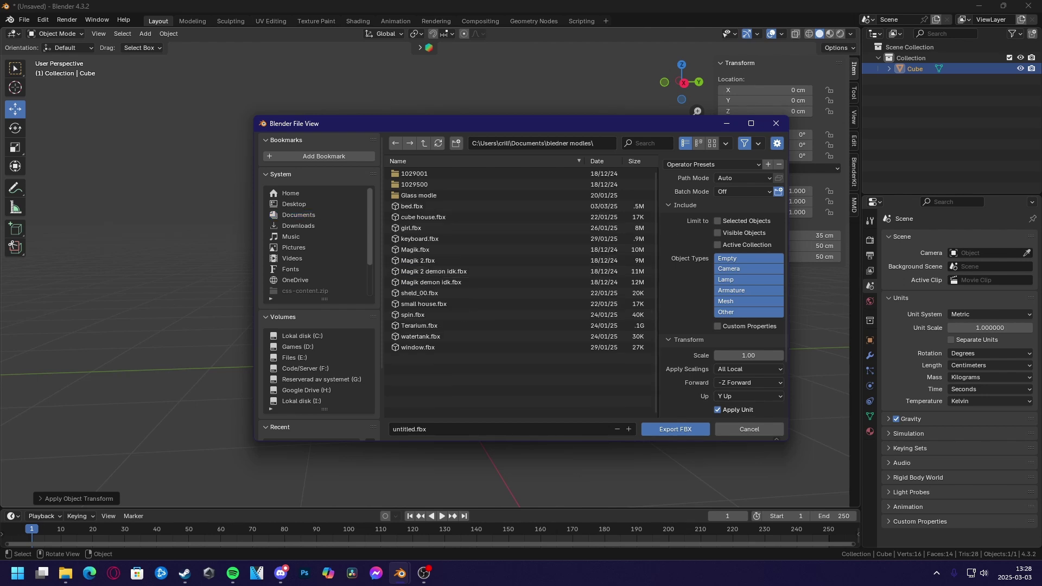
left_click(429, 430)
type("box")
key("Return")
Step: Set the export's Apply Scalings option to FBX Units Scale
scroll(725, 287, "down", 3)
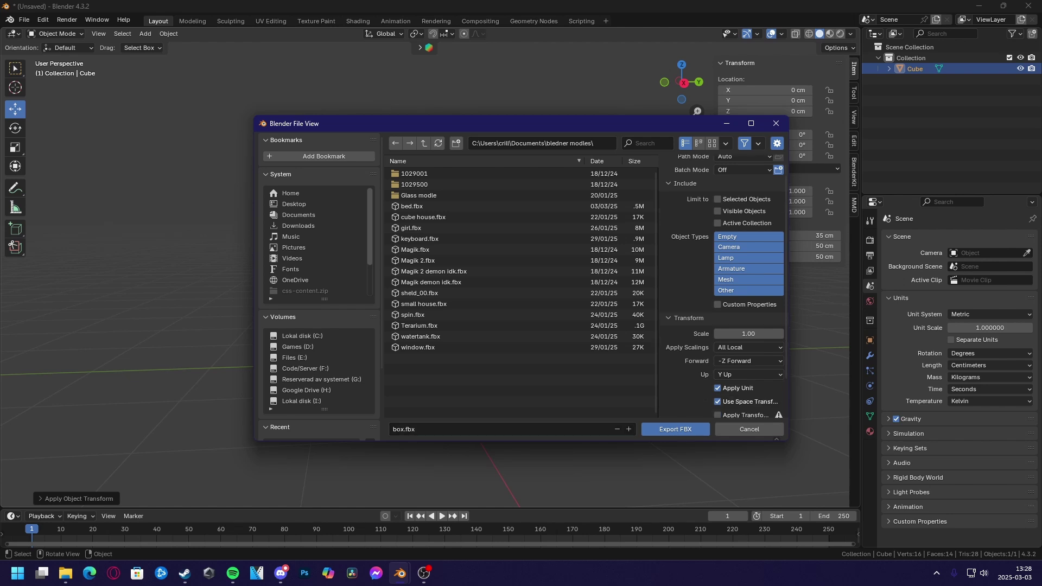
left_click(749, 303)
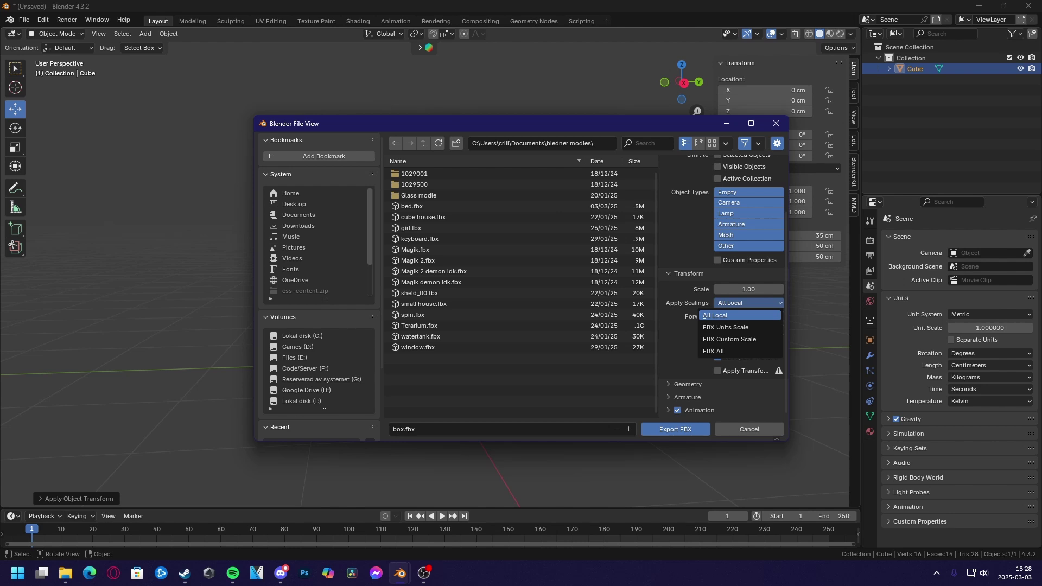
left_click(749, 303)
left_click(749, 303)
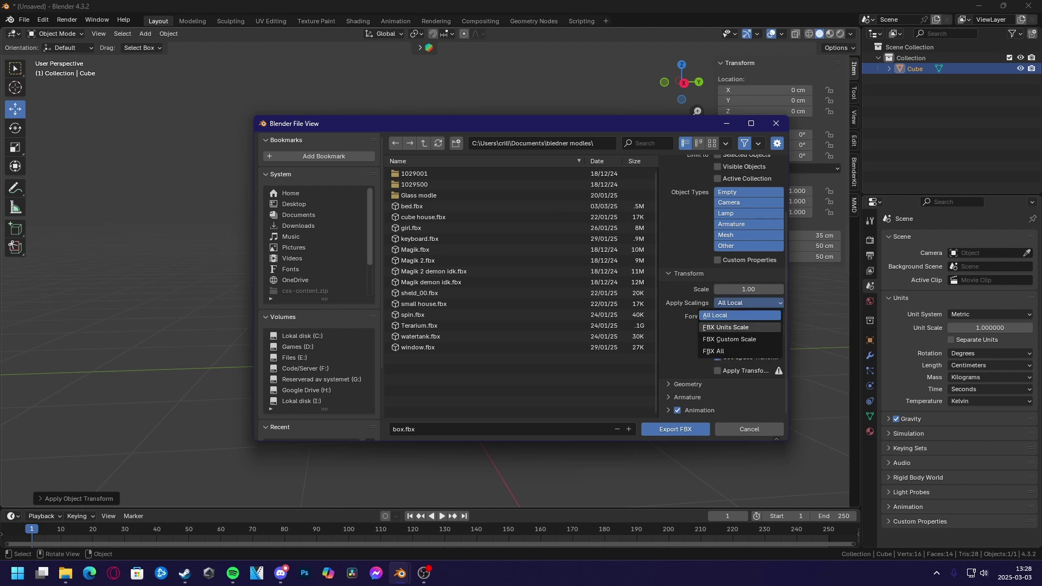
left_click(741, 328)
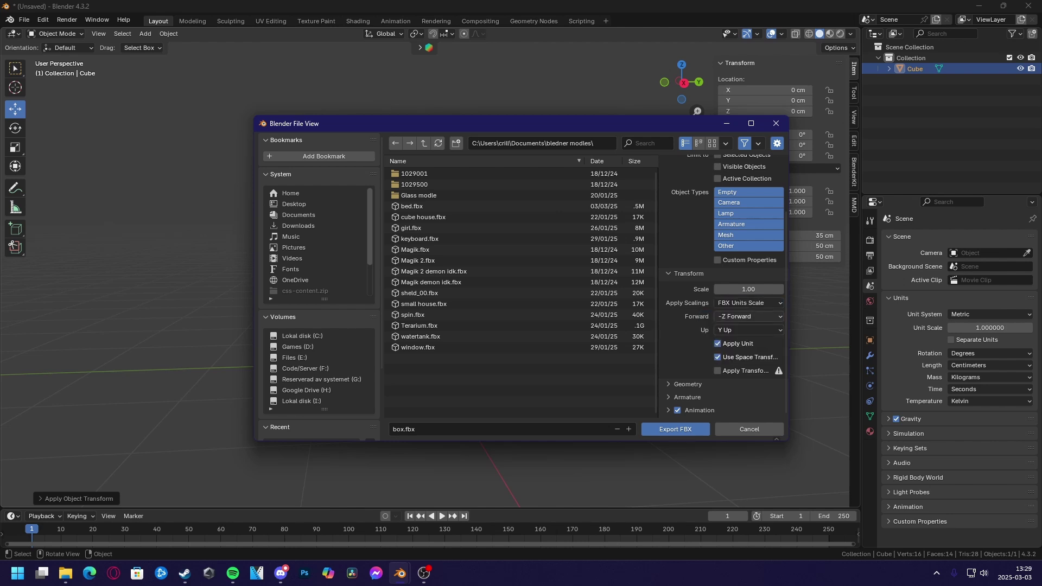
Step: Set the export's axes to X Forward and Z Up
left_click_drag(656, 126, 912, 145)
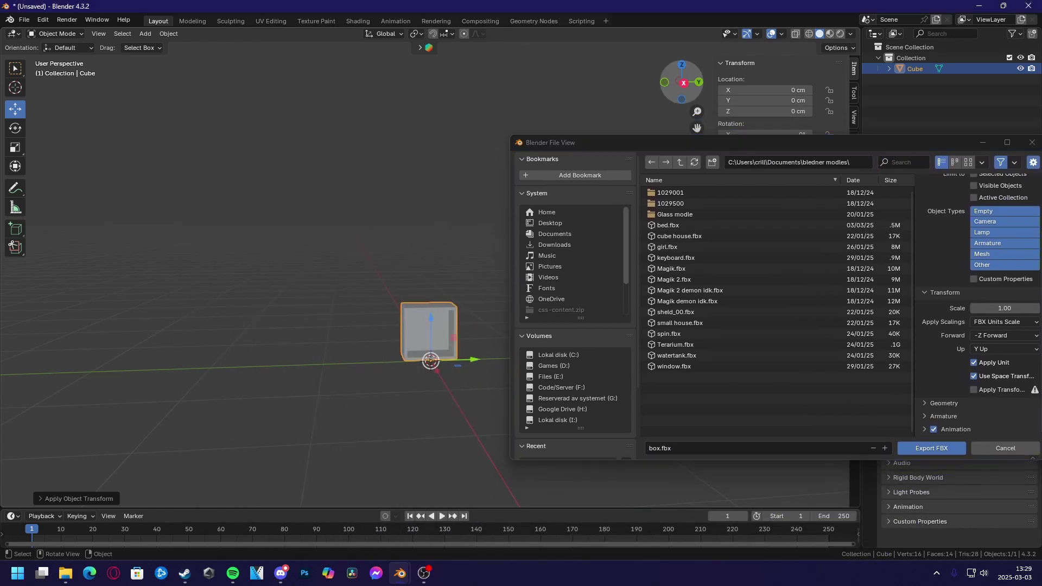
left_click_drag(774, 146, 413, 113)
left_click(645, 302)
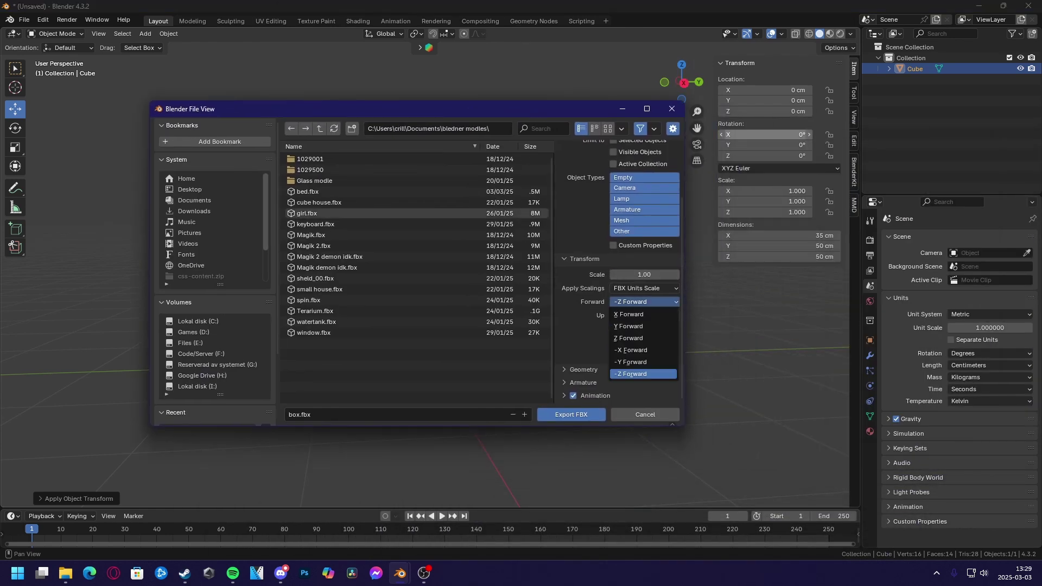
left_click(631, 314)
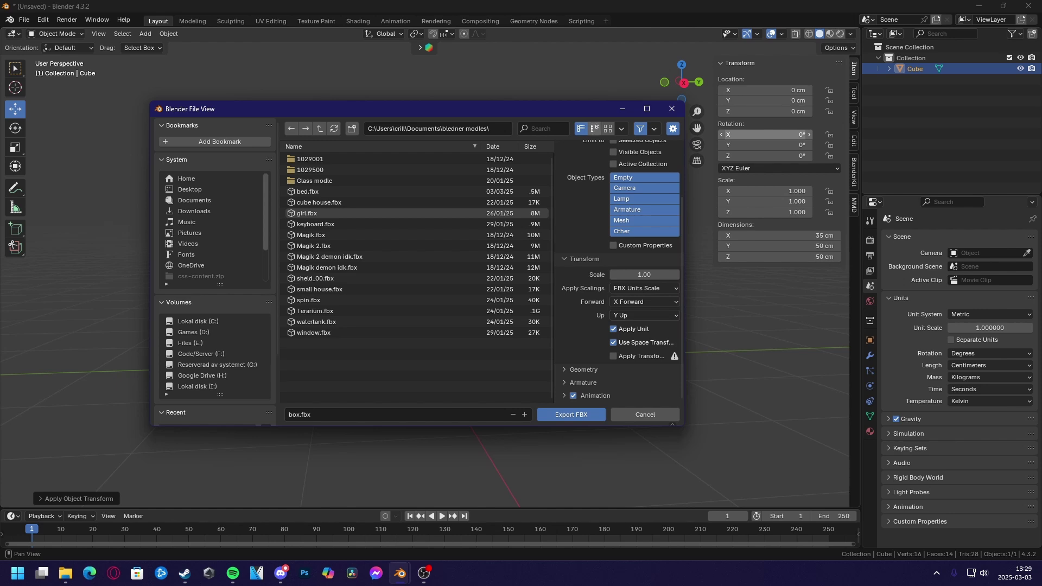
left_click_drag(412, 108, 336, 114)
left_click(569, 308)
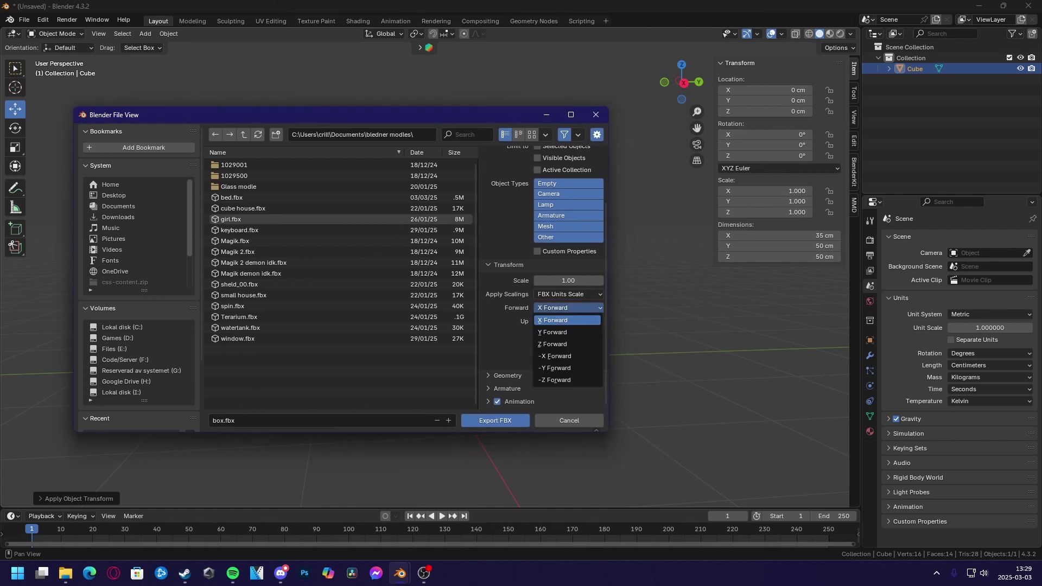
left_click(567, 320)
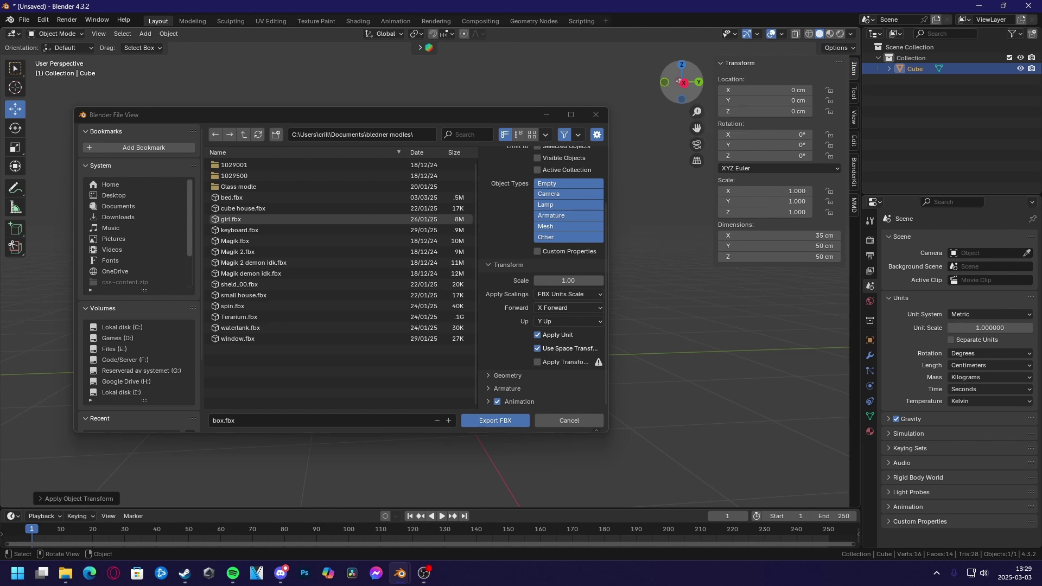
left_click(569, 321)
left_click(559, 365)
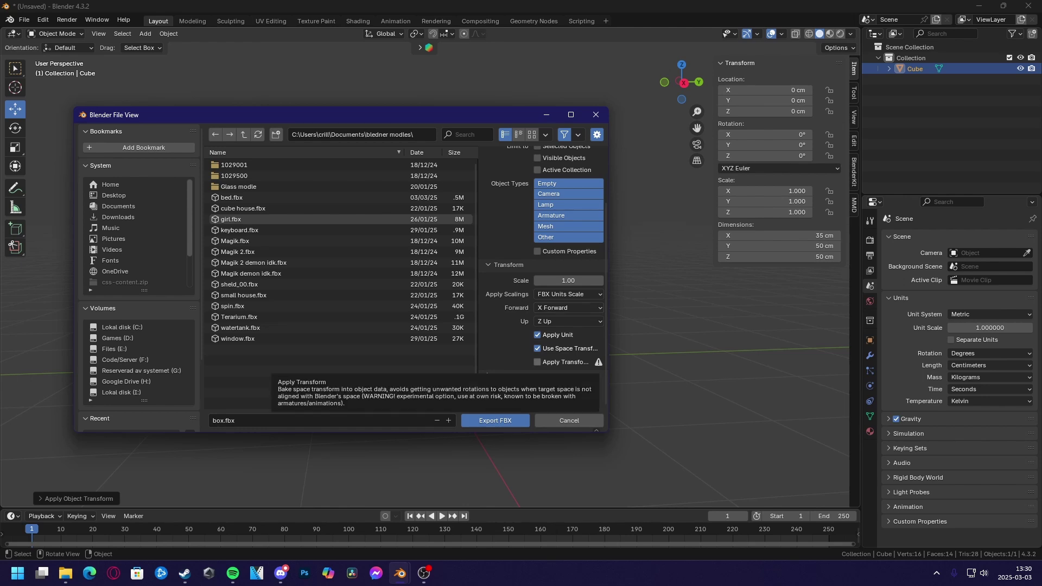
Step: Export the FBX file with Apply Transform and Triangulate Faces enabled
left_click(537, 362)
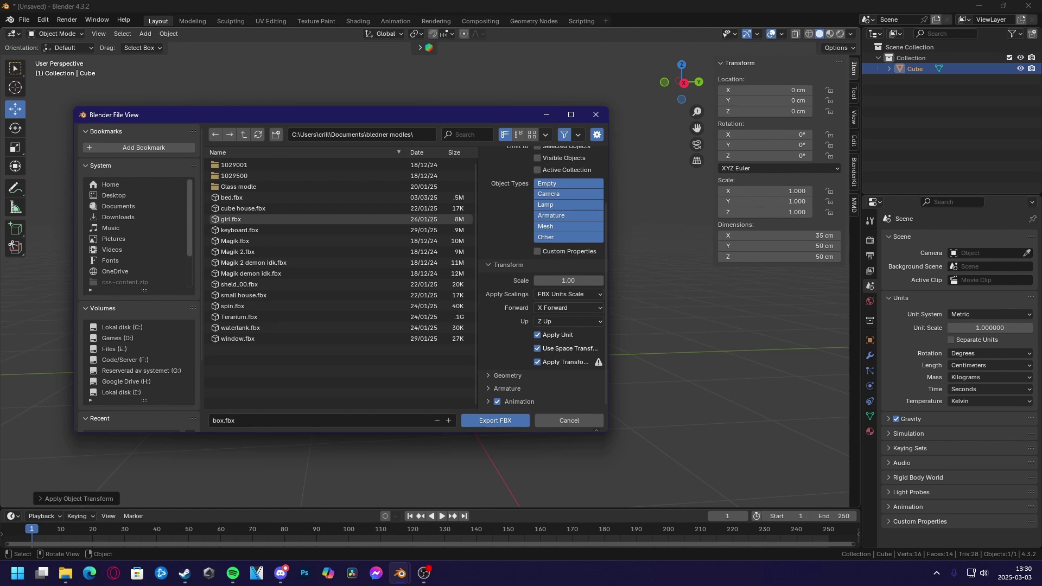
left_click(507, 376)
scroll(543, 276, "down", 5)
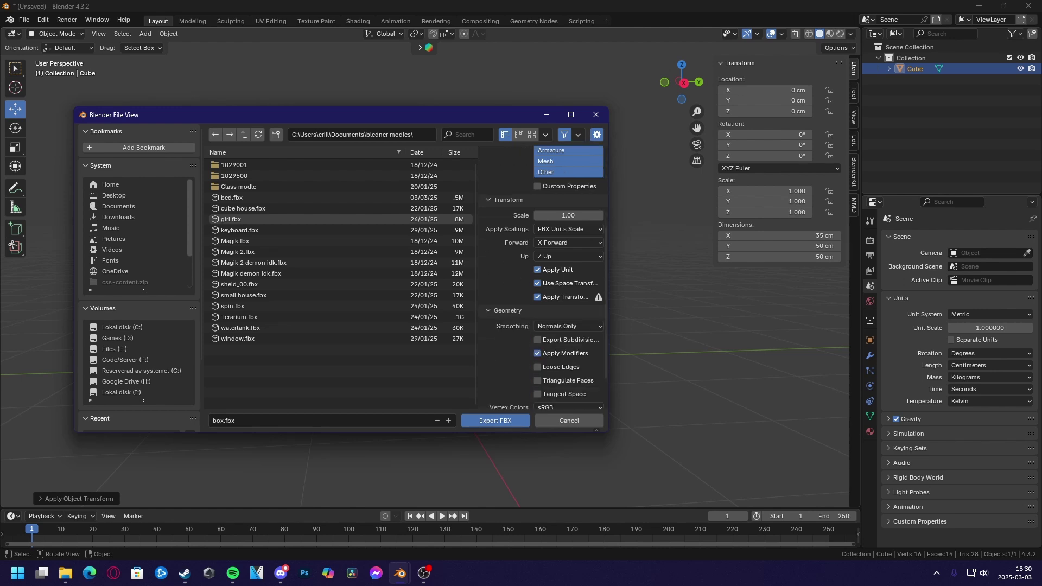
left_click(537, 337)
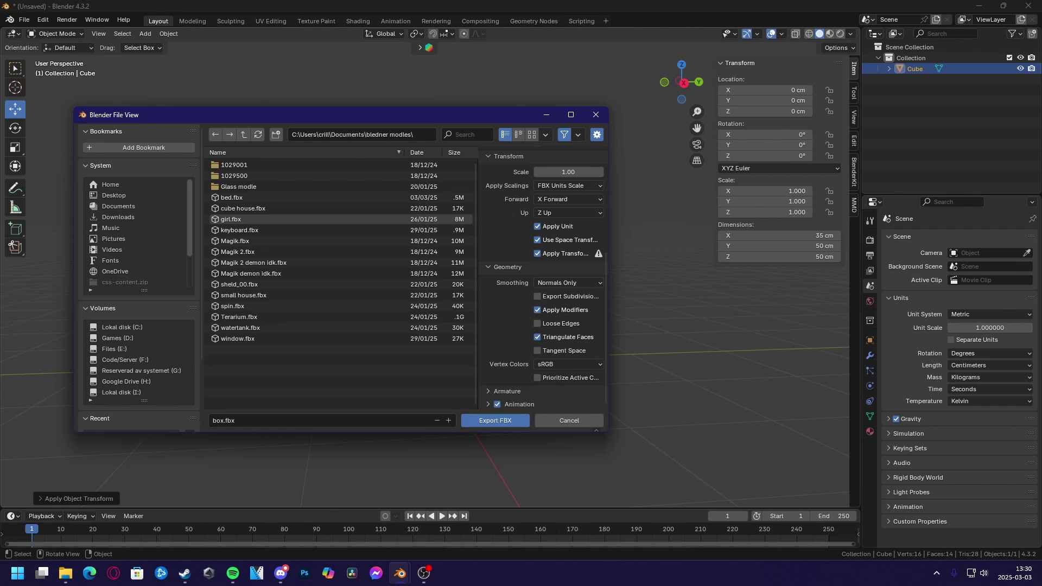
scroll(543, 277, "up", 6)
scroll(543, 277, "down", 6)
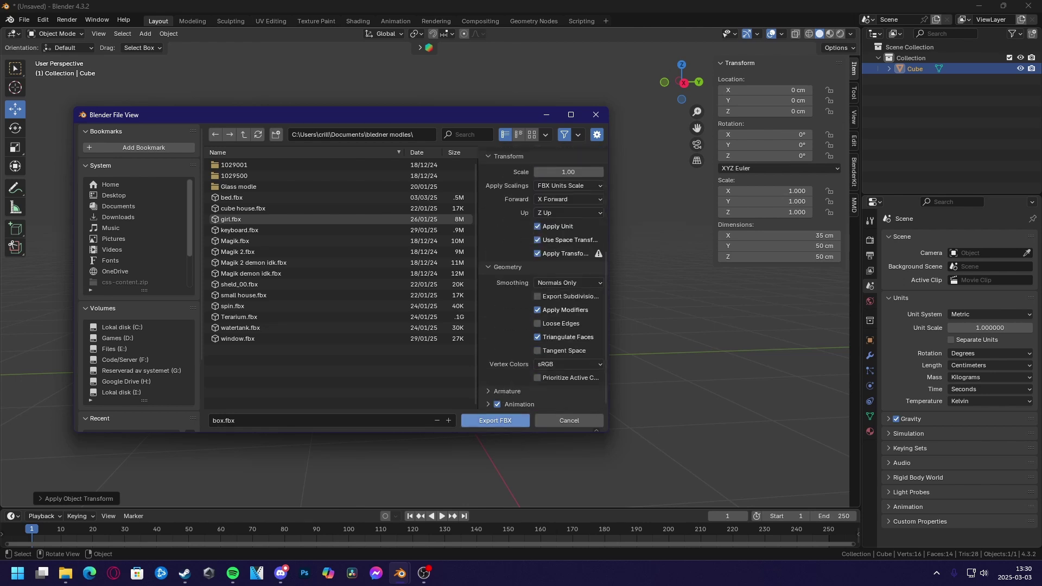
left_click(495, 420)
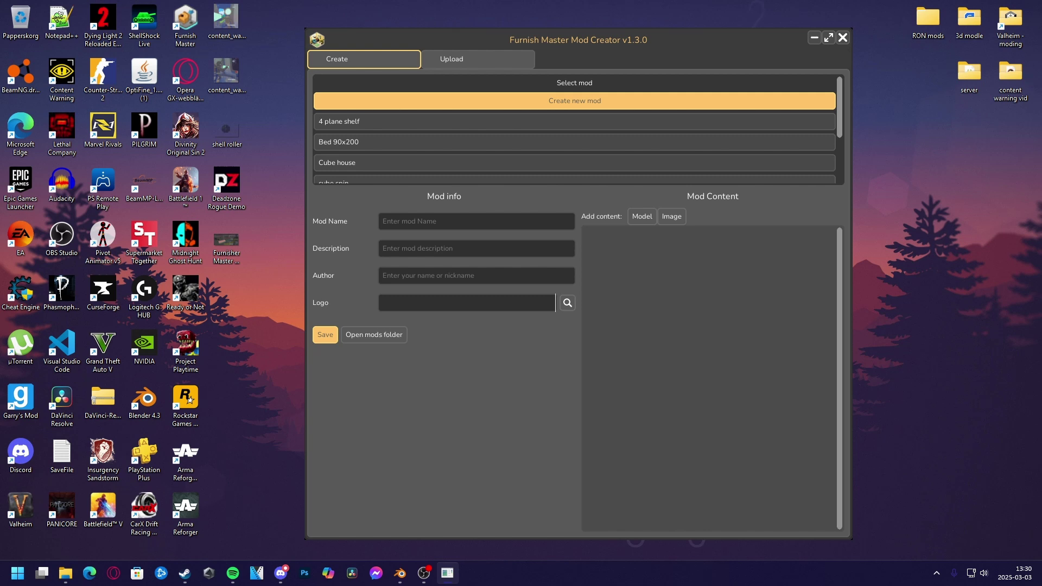
Step: In Furnish Master Mod Creator, fill in a new mod's name "box", description "small box shelf" and the author's nickname
left_click(477, 222)
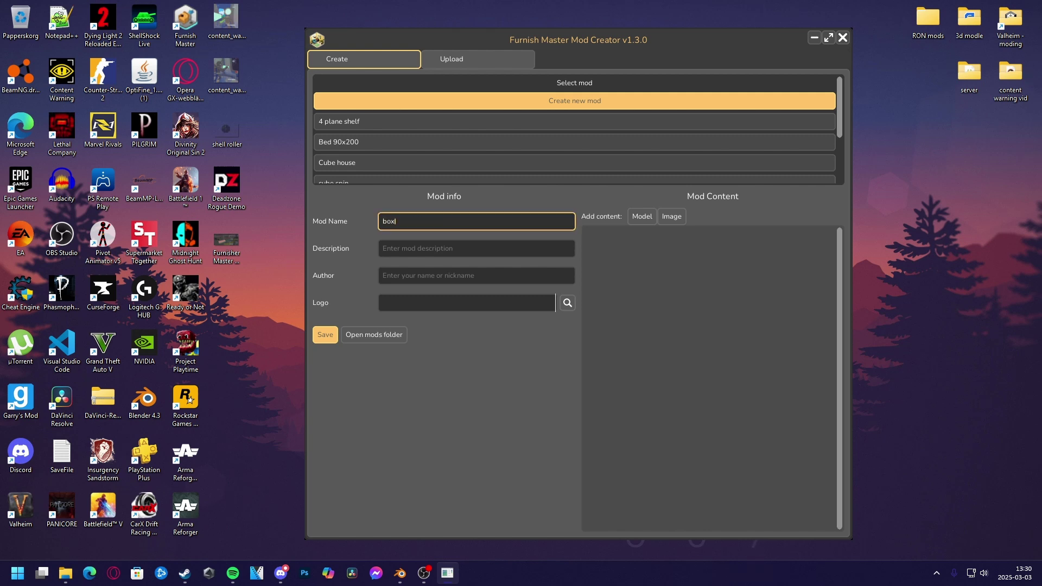
left_click(477, 249)
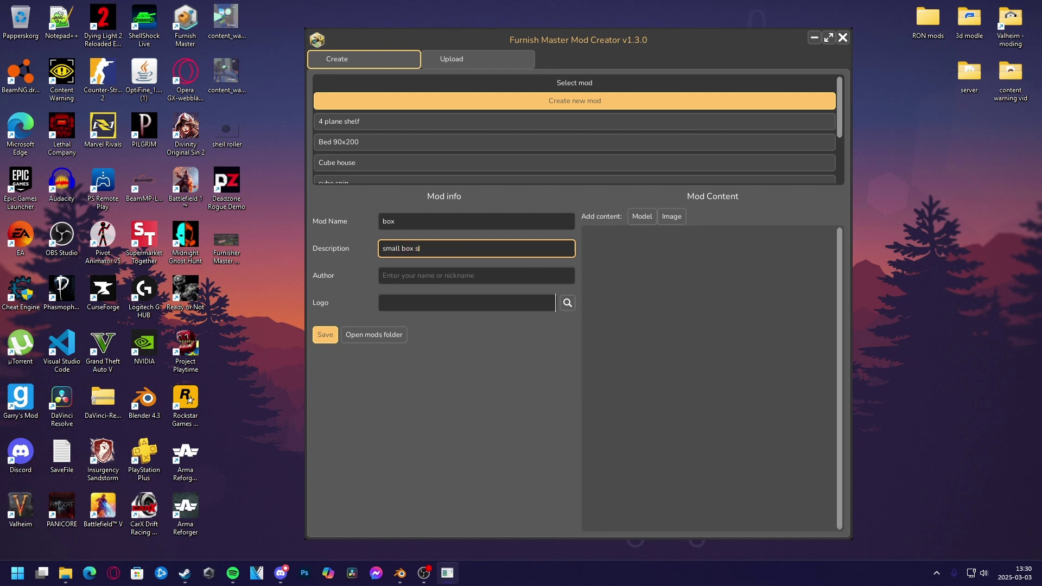
left_click(477, 275)
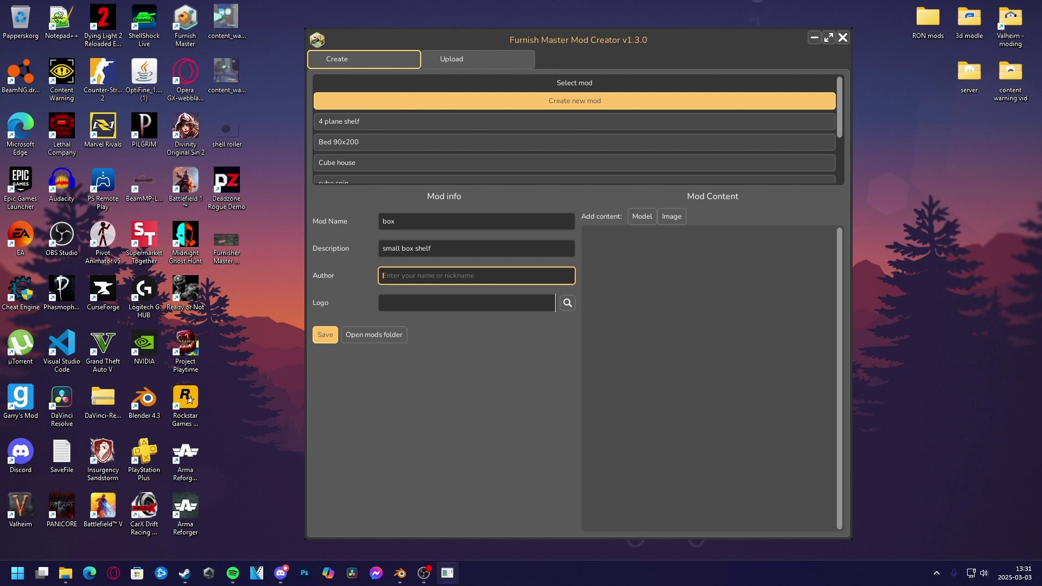
type("ChrisLegend")
key("Tab")
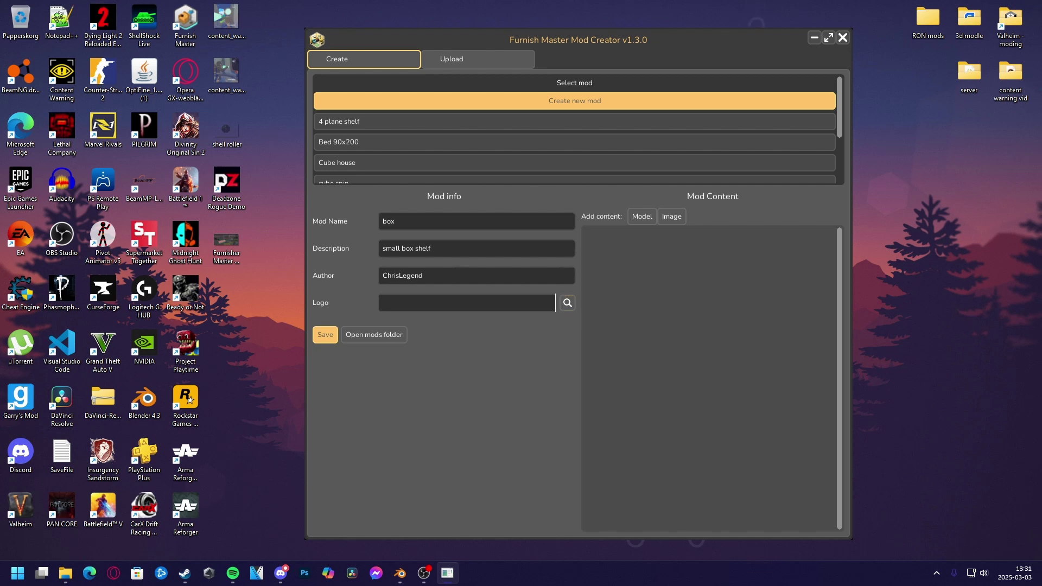
Step: Add a model to the mod, name it "Box Shelf 50x50" and load box.fbx as its model file
key("space")
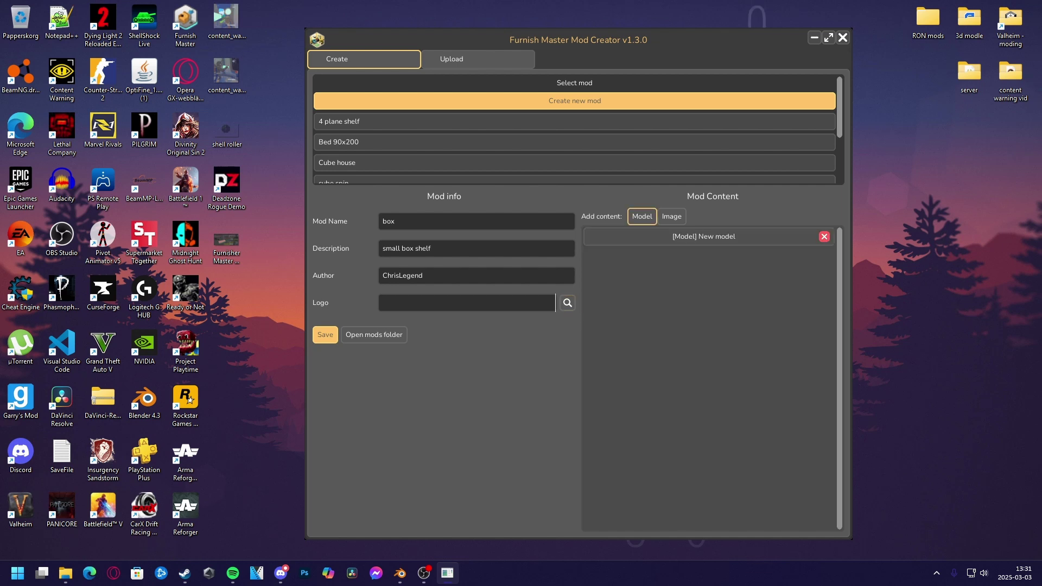
key("Tab")
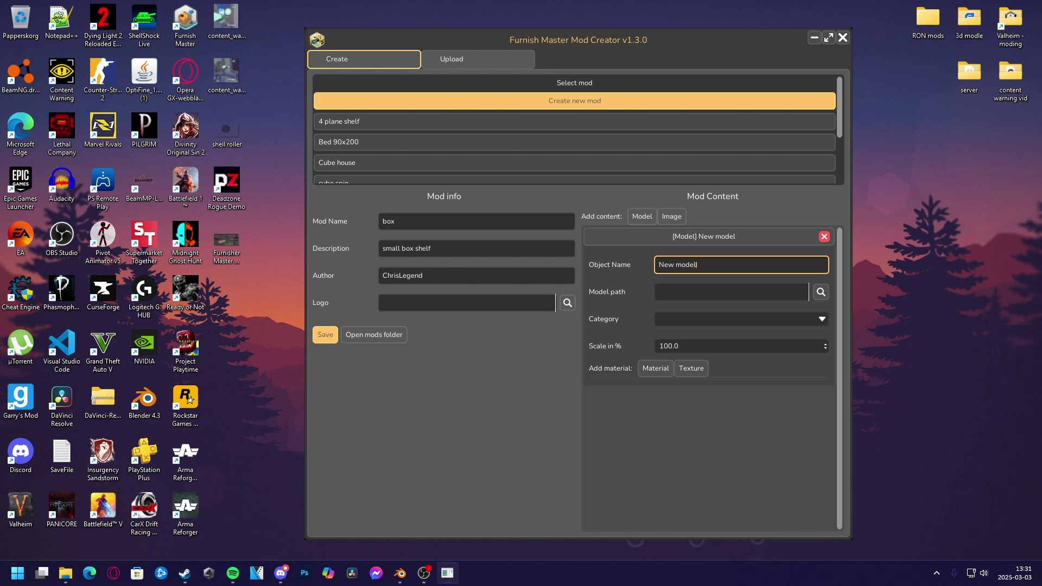
key("ctrl+a")
key("BackSpace")
left_click(821, 292)
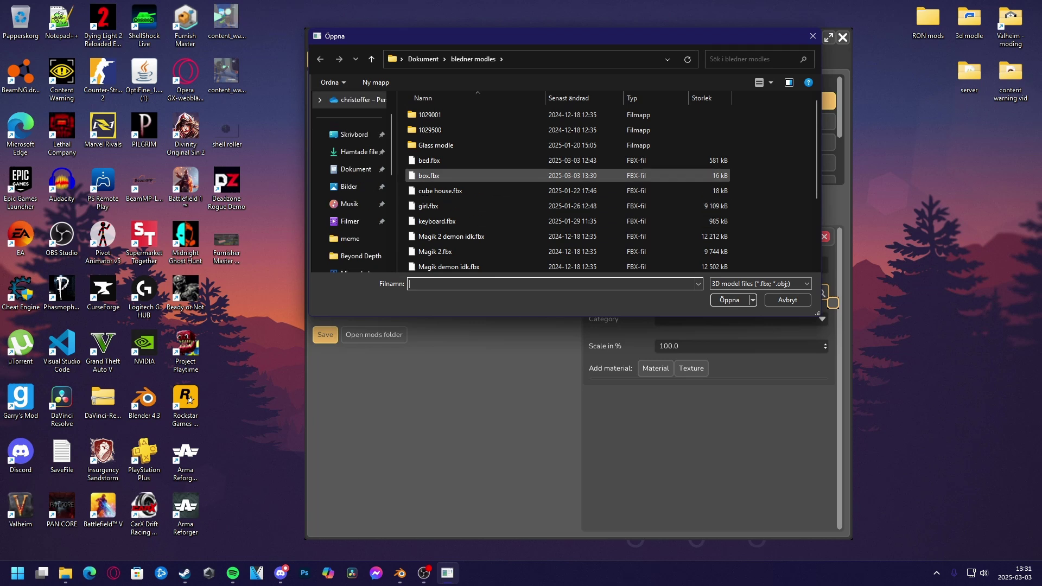
left_click(441, 176)
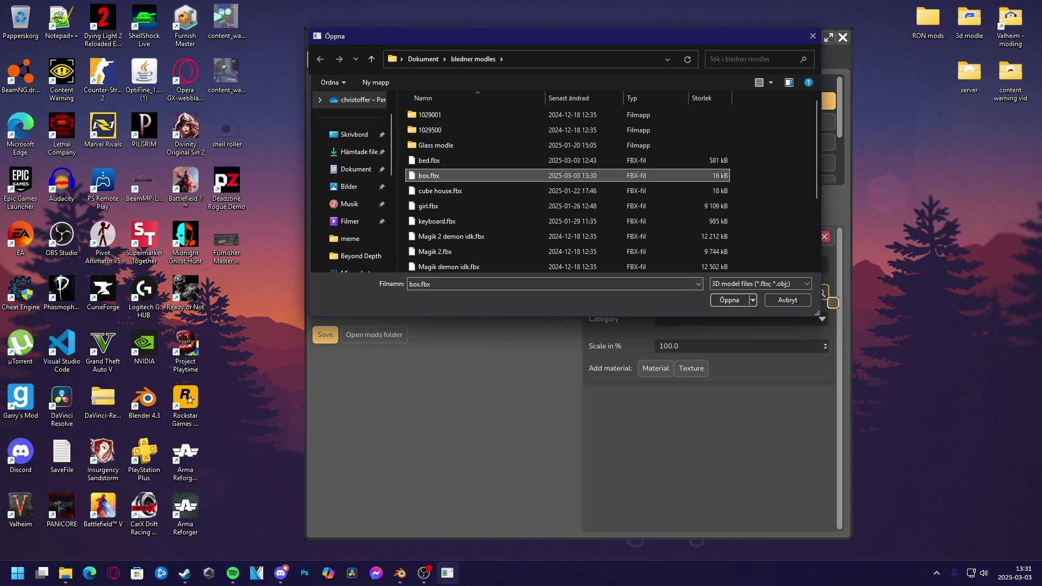
left_click(730, 300)
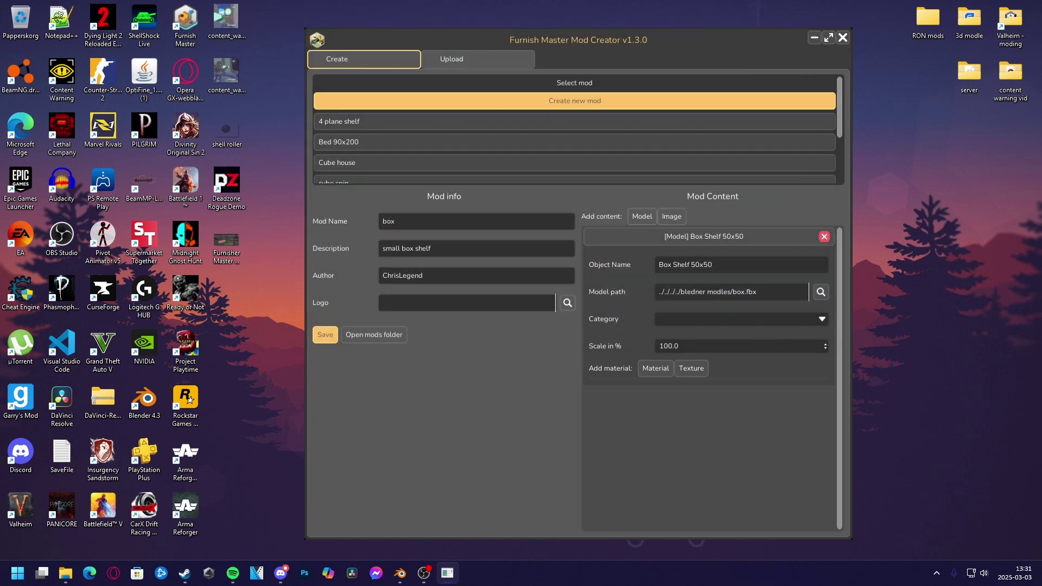
Step: Assign the model to the category Furniture > Wallshelves and save the mod
left_click(741, 319)
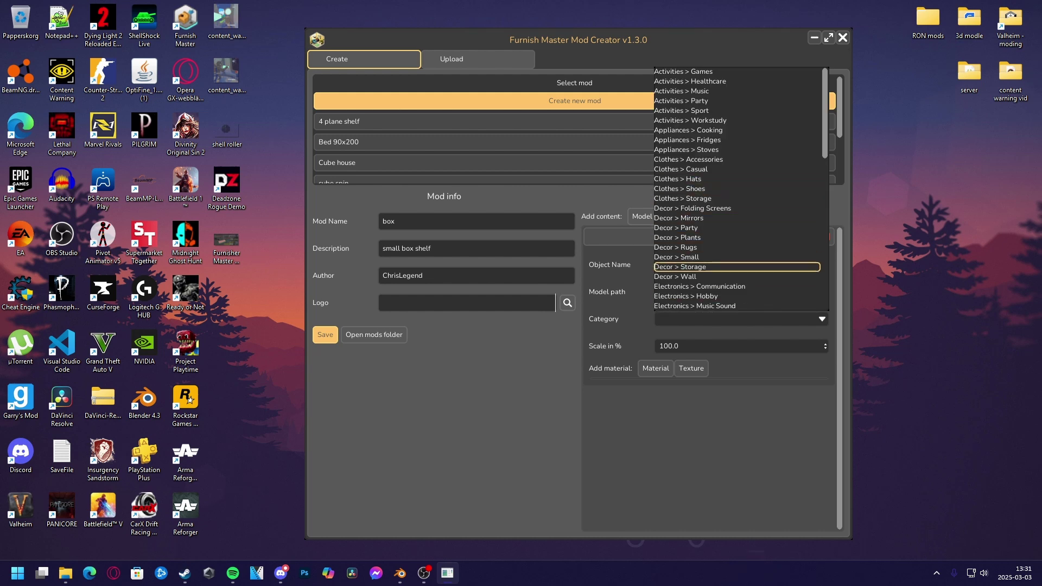
scroll(705, 245, "down", 8)
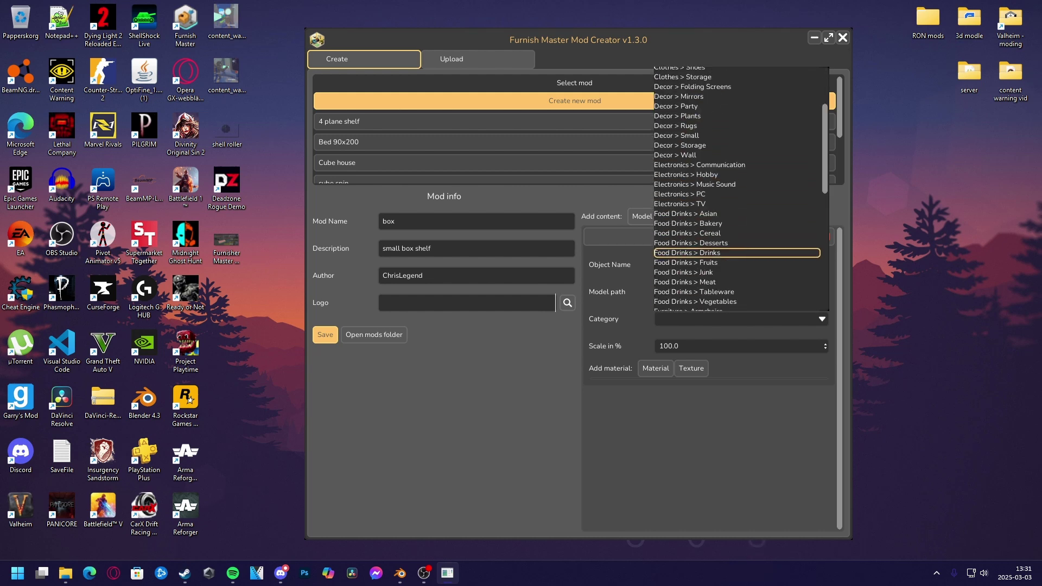
scroll(706, 255, "down", 2)
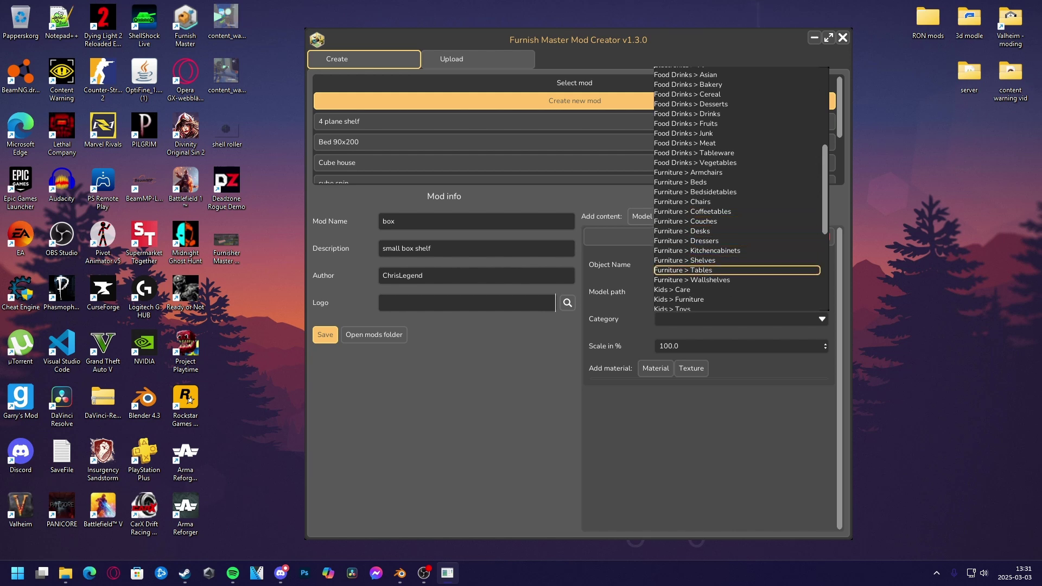
left_click(705, 280)
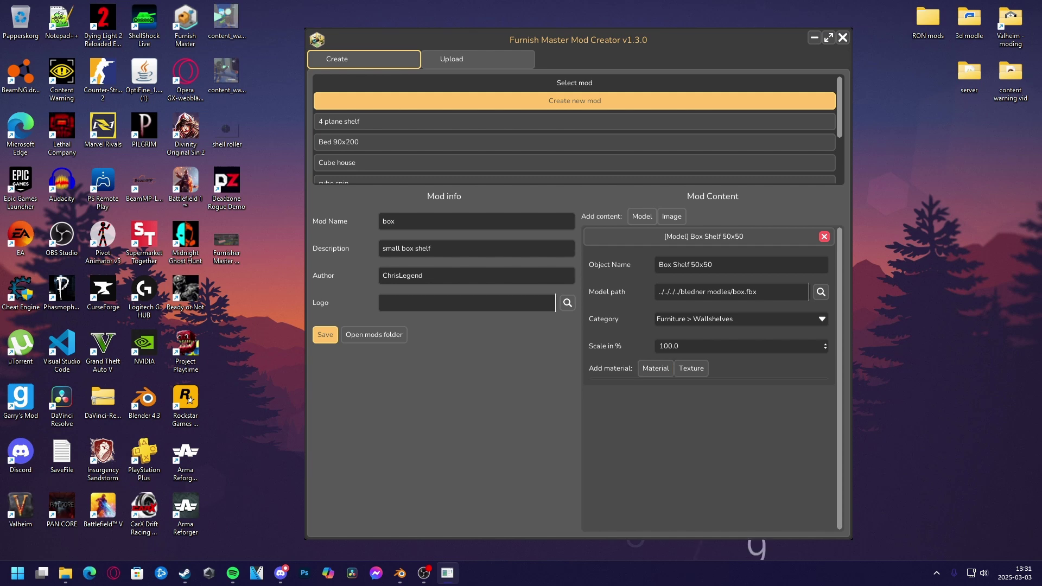
left_click(325, 334)
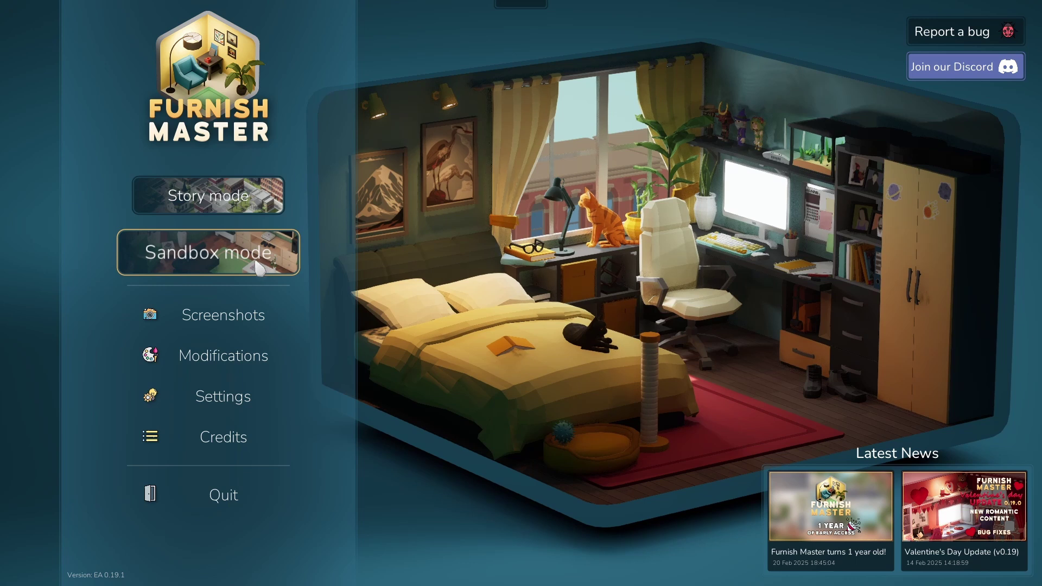
Step: In Furnish Master, open the saved sandbox room "My room"
left_click(259, 266)
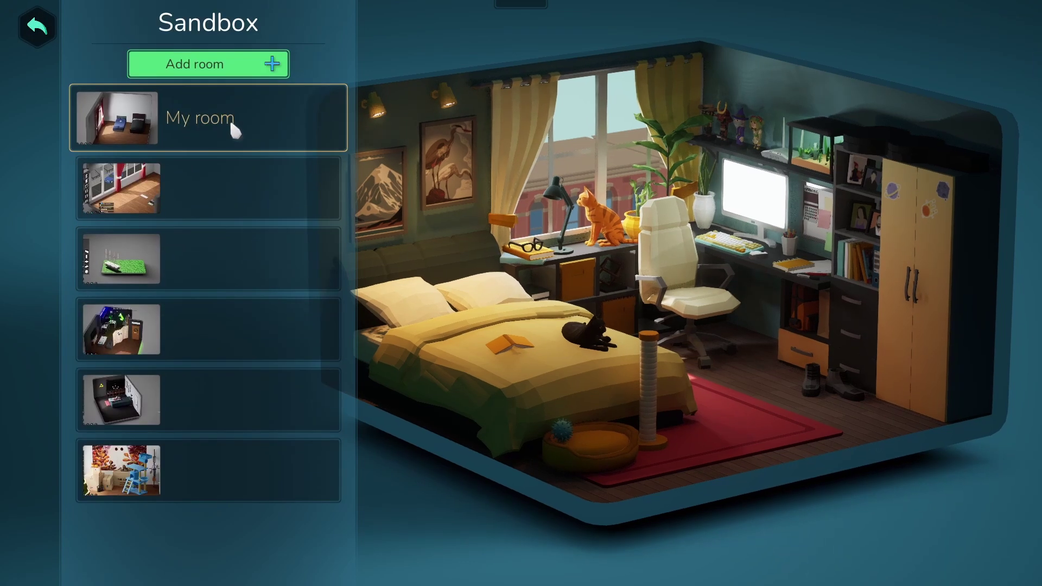
left_click(250, 120)
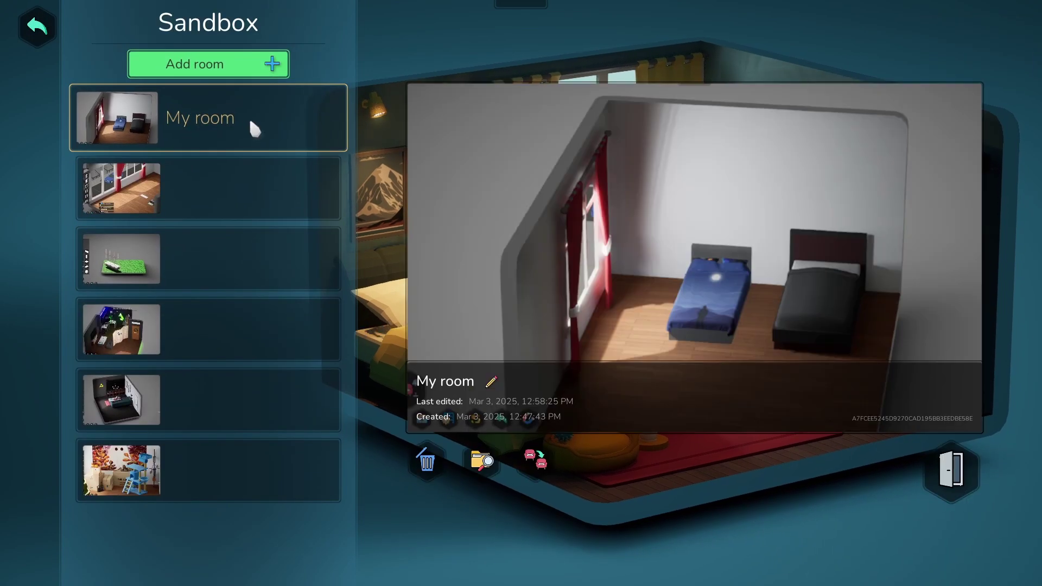
left_click(949, 471)
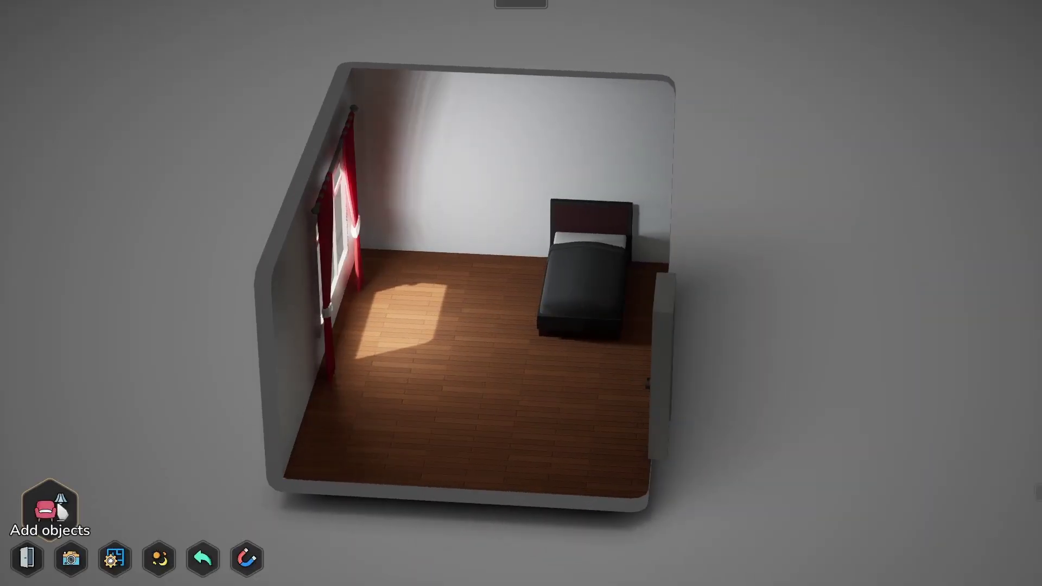
Step: Find the Box Shelf 50x50 among the furniture wall shelves and place it on the room's floor near the window
left_click(57, 505)
left_click(39, 431)
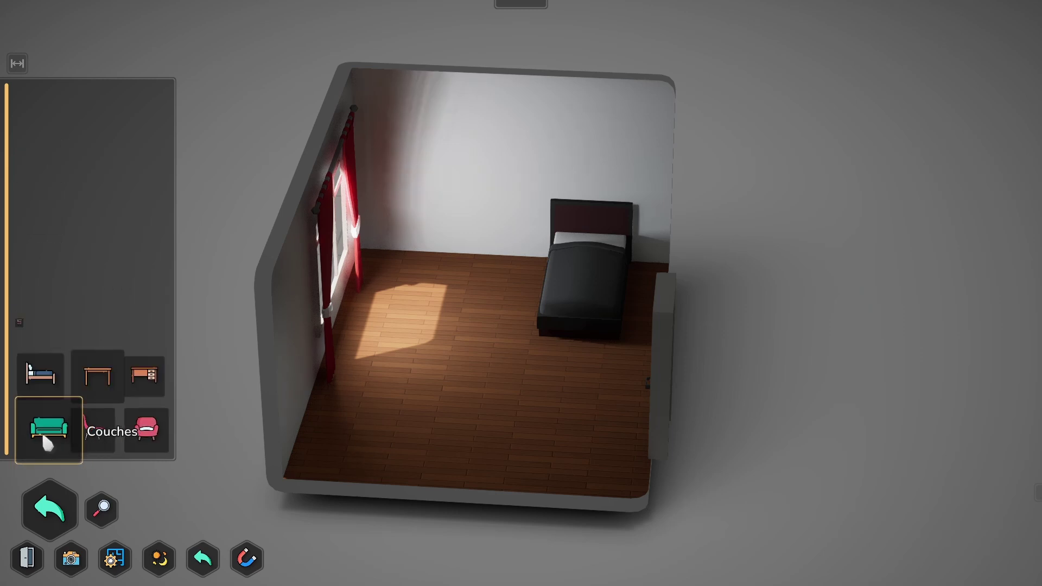
left_click(89, 321)
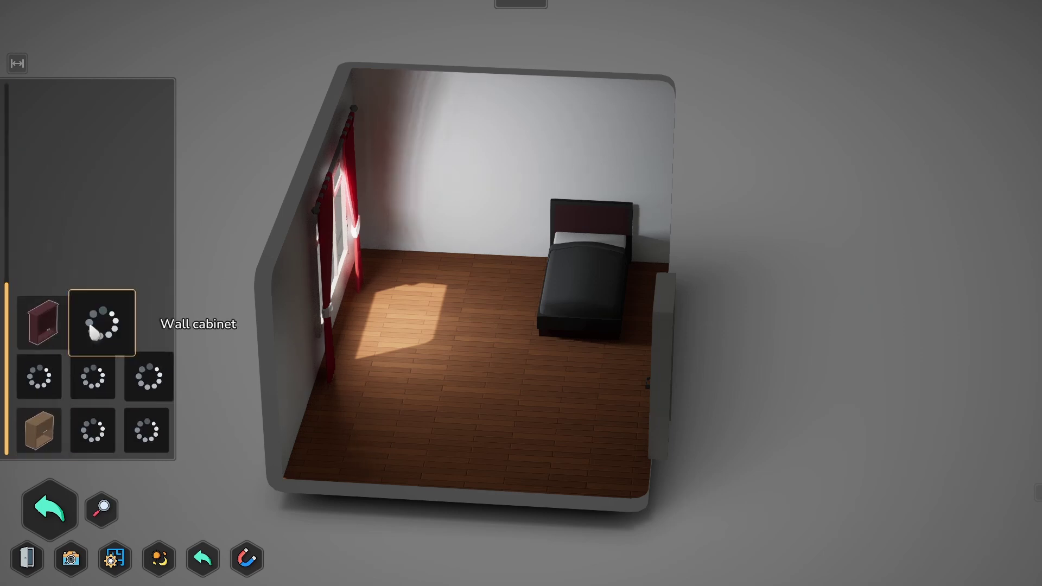
scroll(92, 334, "up", 3)
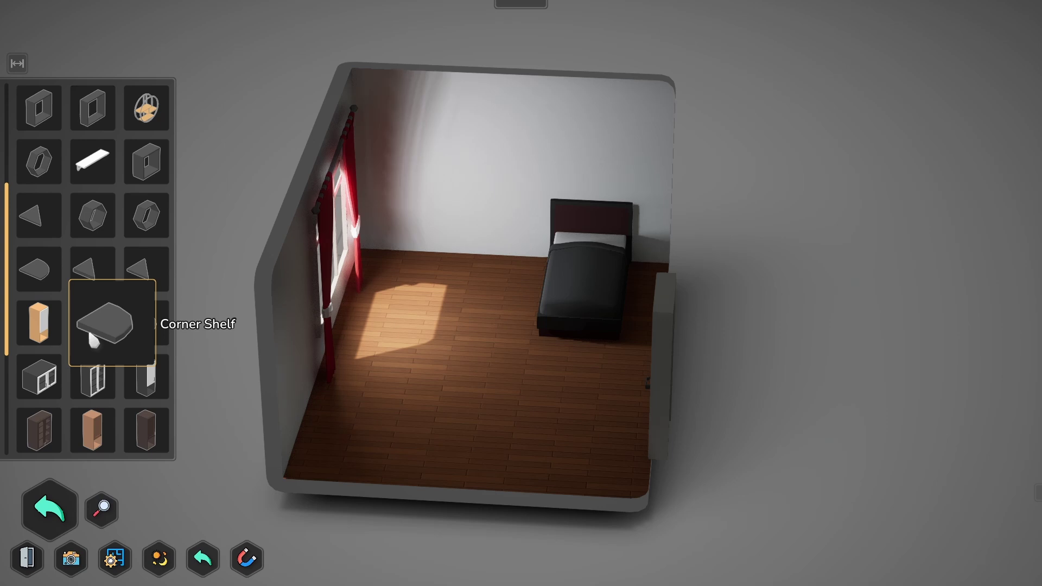
scroll(92, 339, "up", 3)
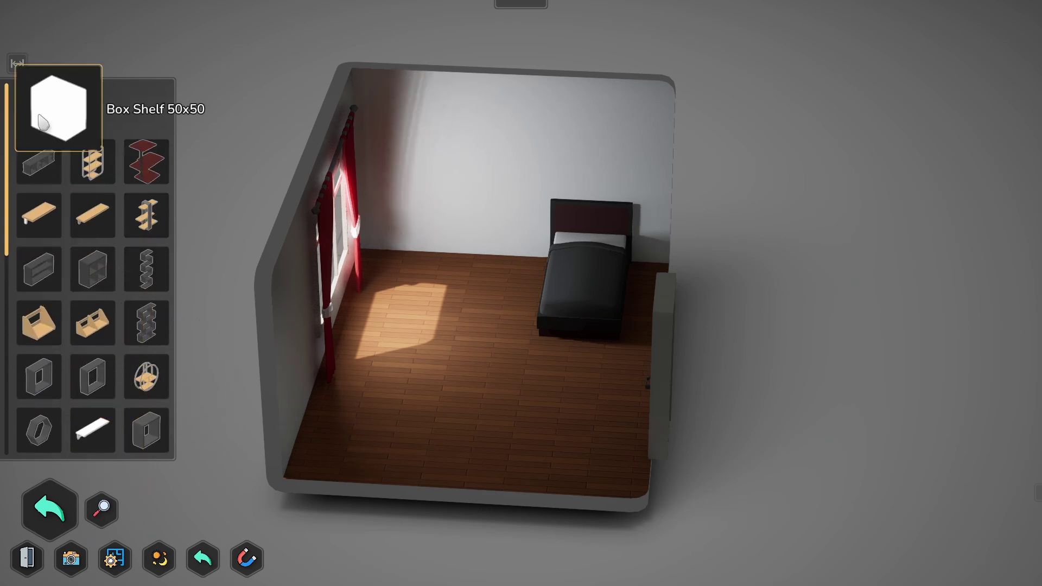
left_click_drag(48, 120, 414, 414)
scroll(478, 430, "up", 5)
middle_click_drag(402, 410, 460, 396)
scroll(450, 375, "up", 5)
Step: Inspect the placed white shelf and its object options, and leave the room
left_click(408, 240)
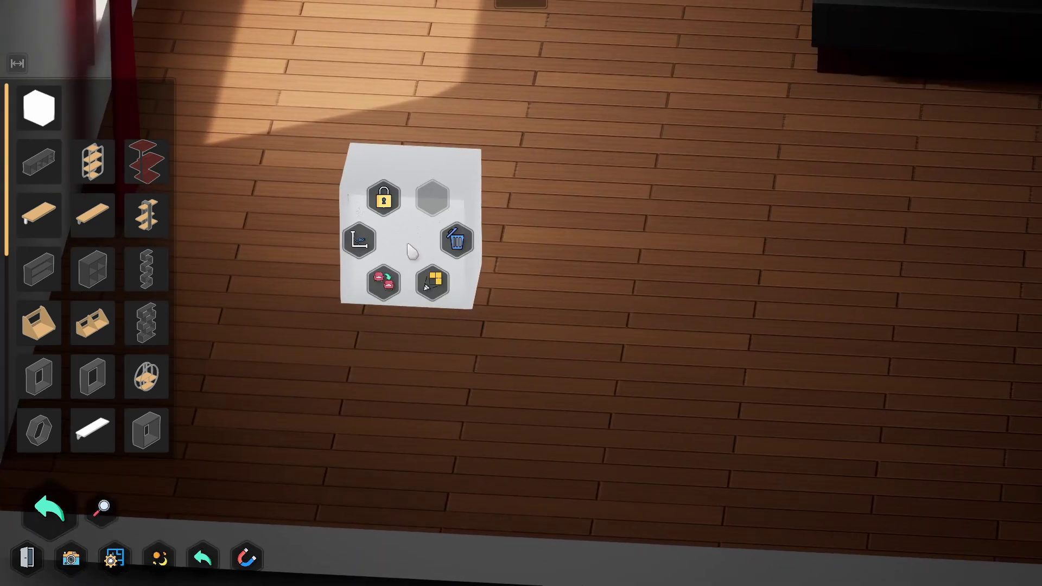
left_click(620, 297)
scroll(559, 295, "down", 2)
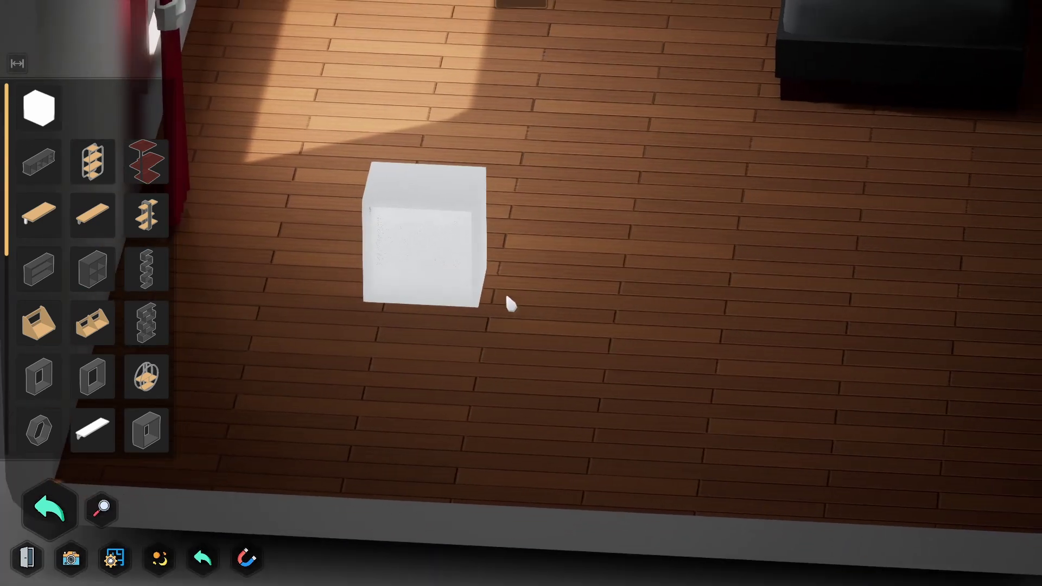
middle_click_drag(547, 280, 522, 284)
right_click_drag(523, 283, 492, 289)
scroll(487, 289, "down", 5)
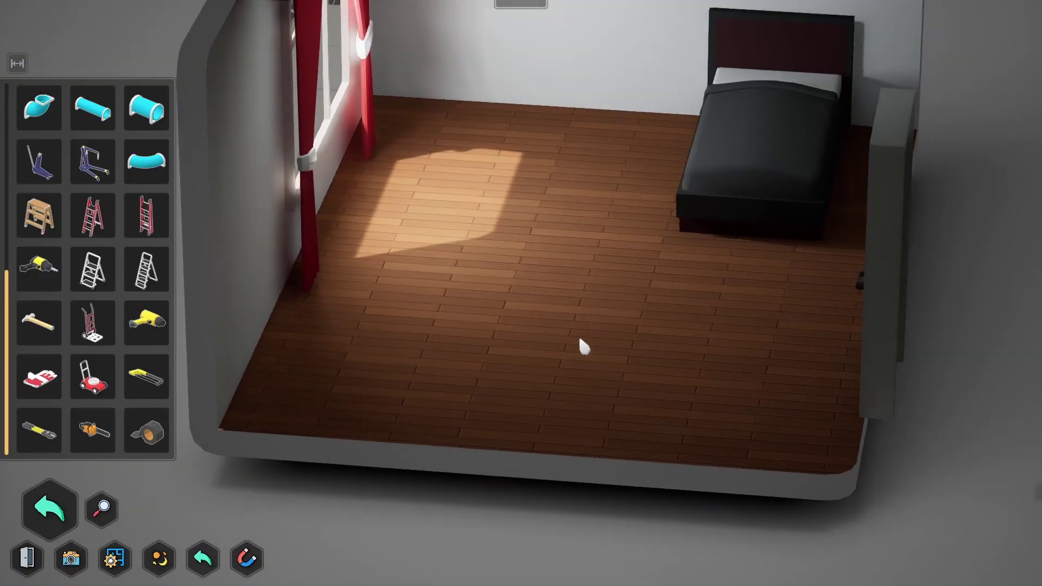
scroll(580, 340, "down", 4)
left_click(28, 556)
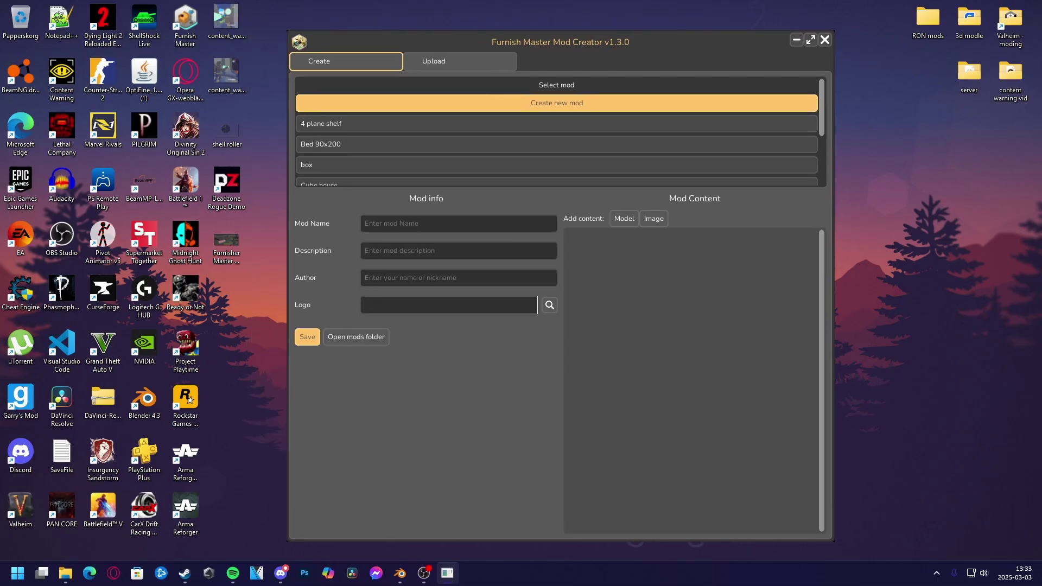
Step: In Furnish Master Mod Creator, open the "box" mod and add a material to its Box Shelf 50x50 model
scroll(557, 140, "down", 5)
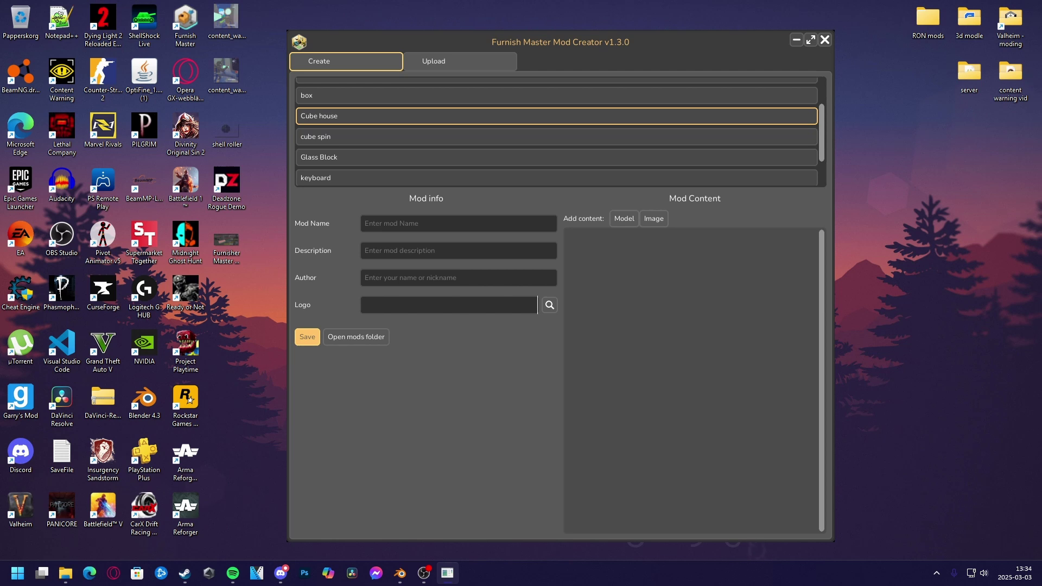
left_click(556, 95)
left_click(686, 239)
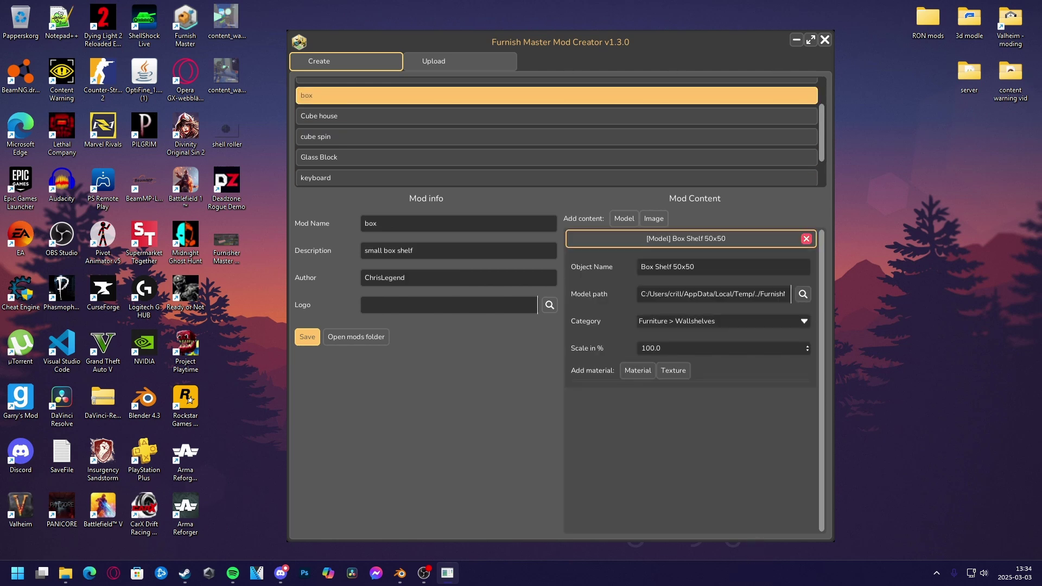
left_click(638, 371)
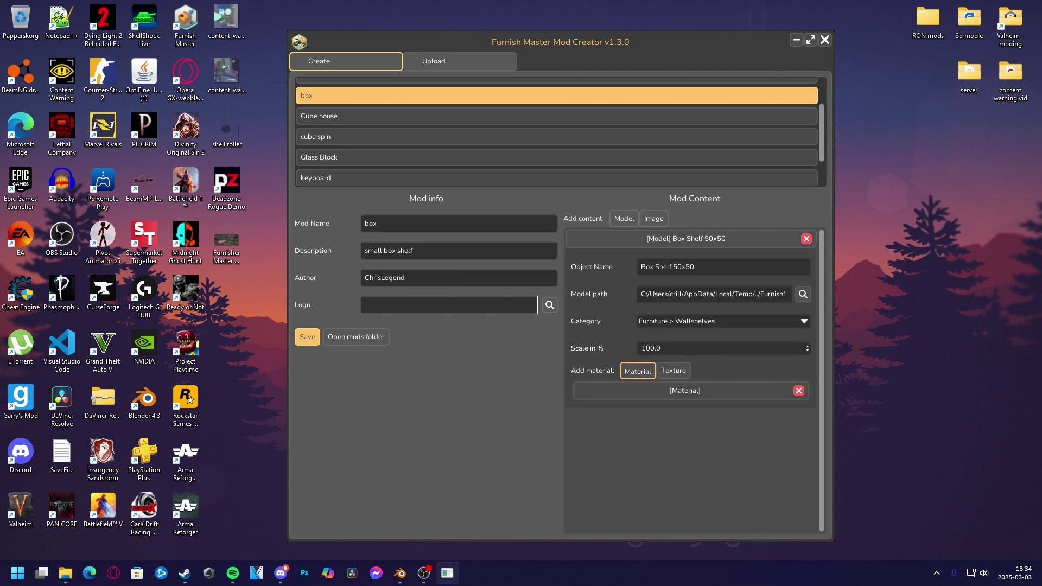
Step: Name the new material's slot "cube", checking the name against the box's material in Blender
left_click(685, 391)
left_click(724, 418)
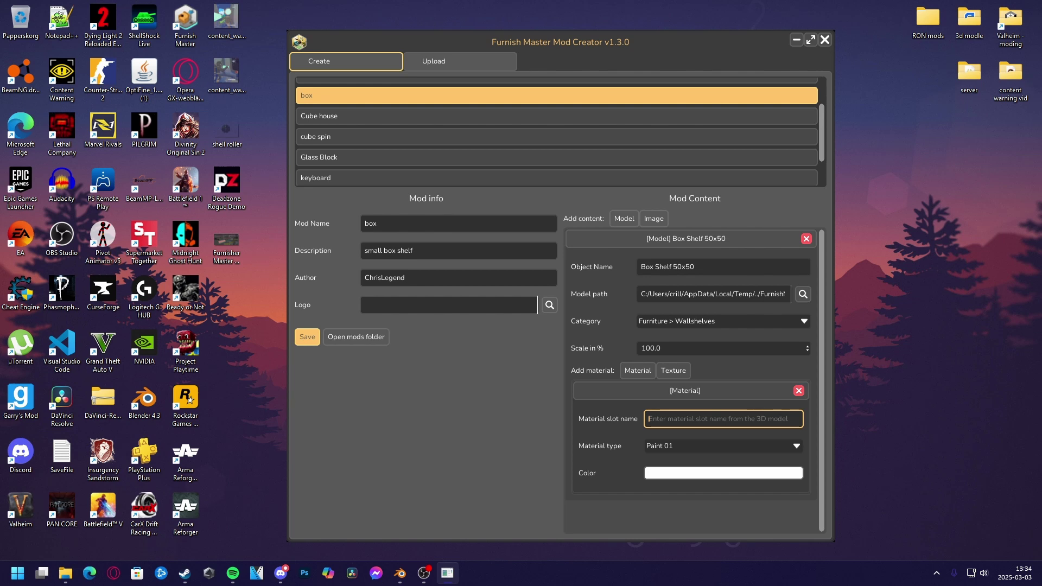
type("cube")
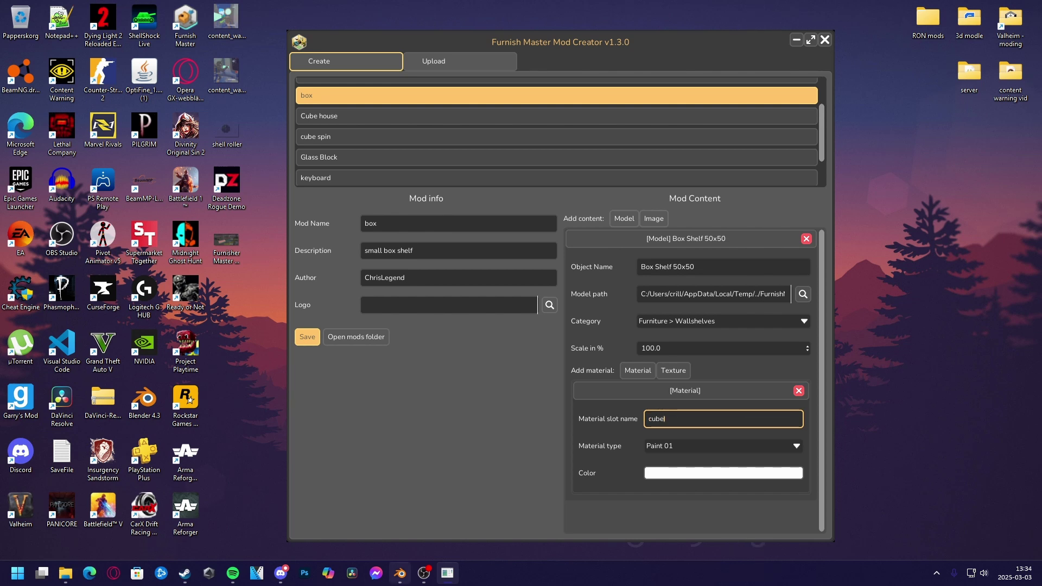
left_click(400, 573)
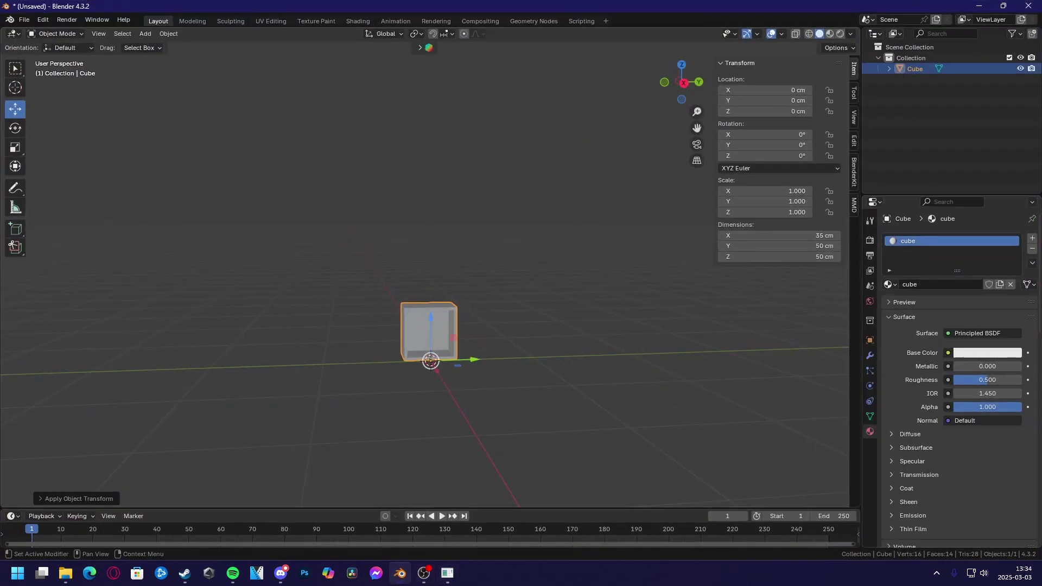
left_click(979, 6)
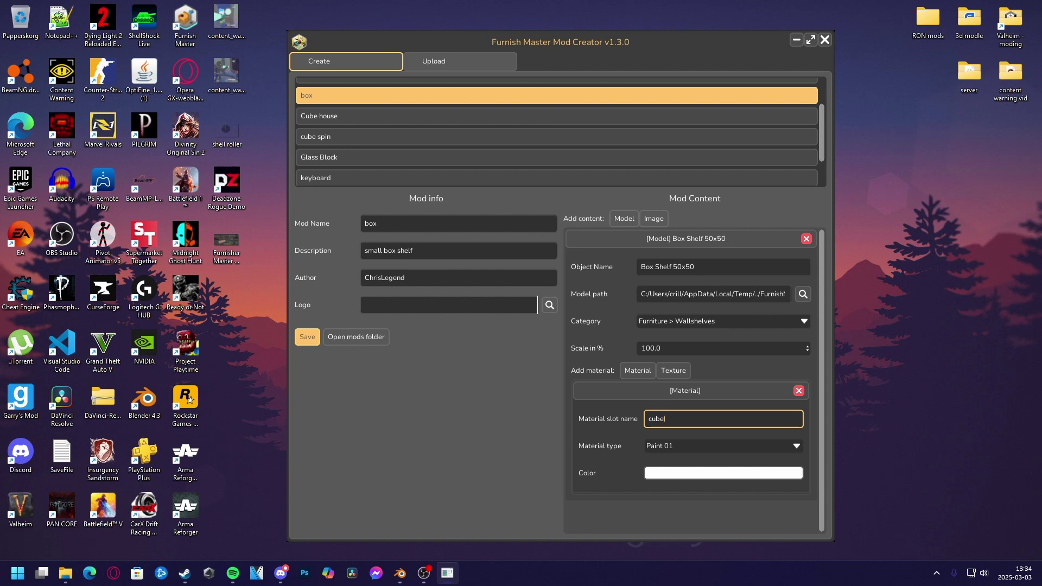
key("Return")
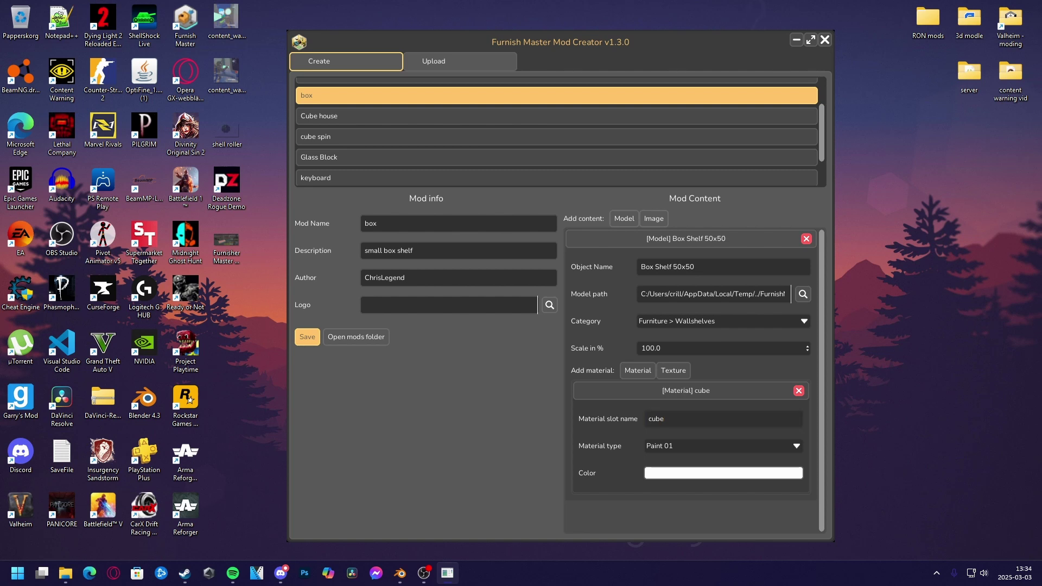
Step: Review the material types, keep Paint 01 with a muted purple color, and save the mod
left_click(722, 446)
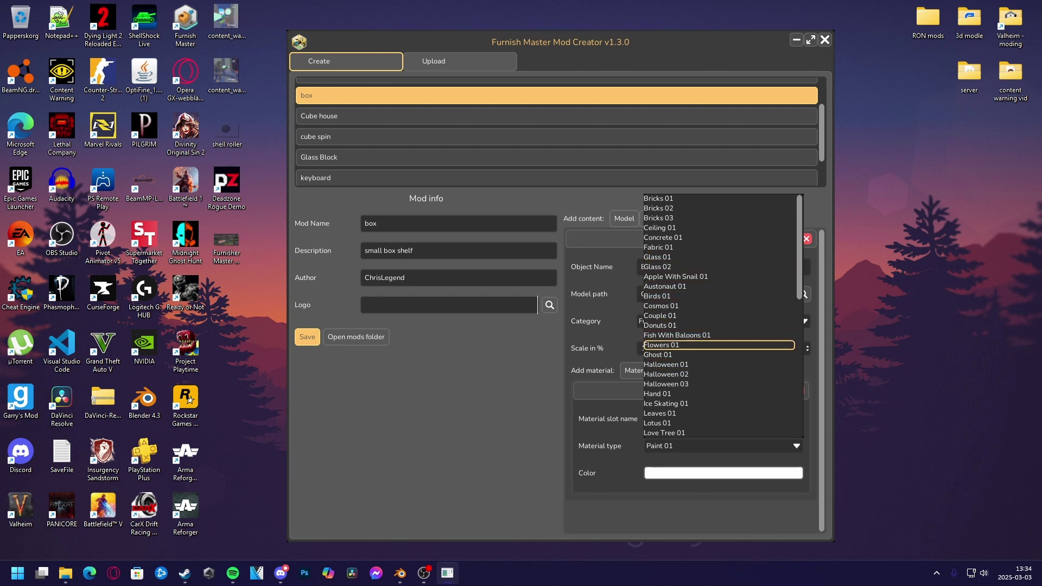
scroll(706, 348, "down", 4)
scroll(706, 350, "down", 4)
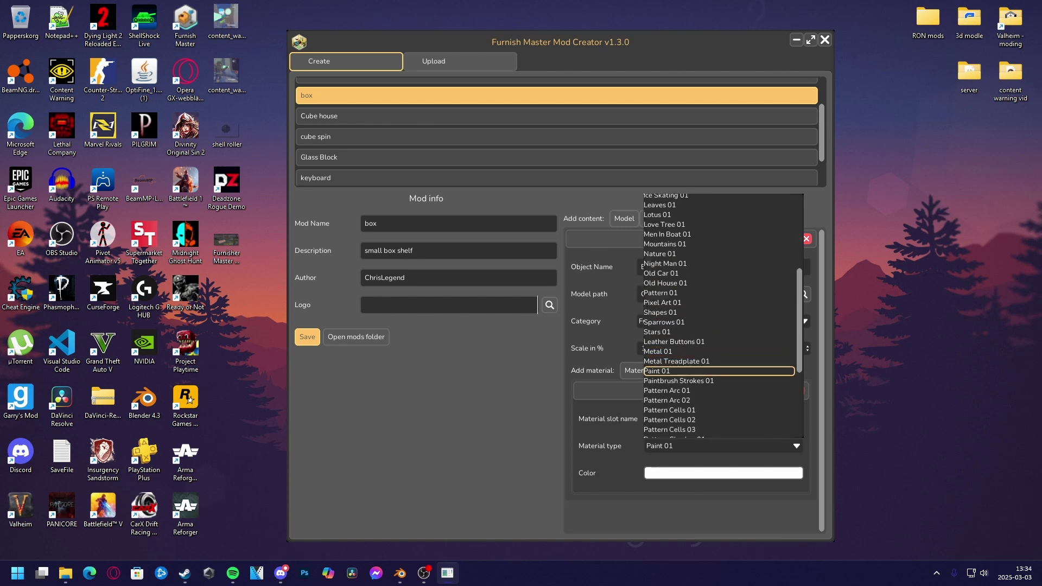
left_click(678, 473)
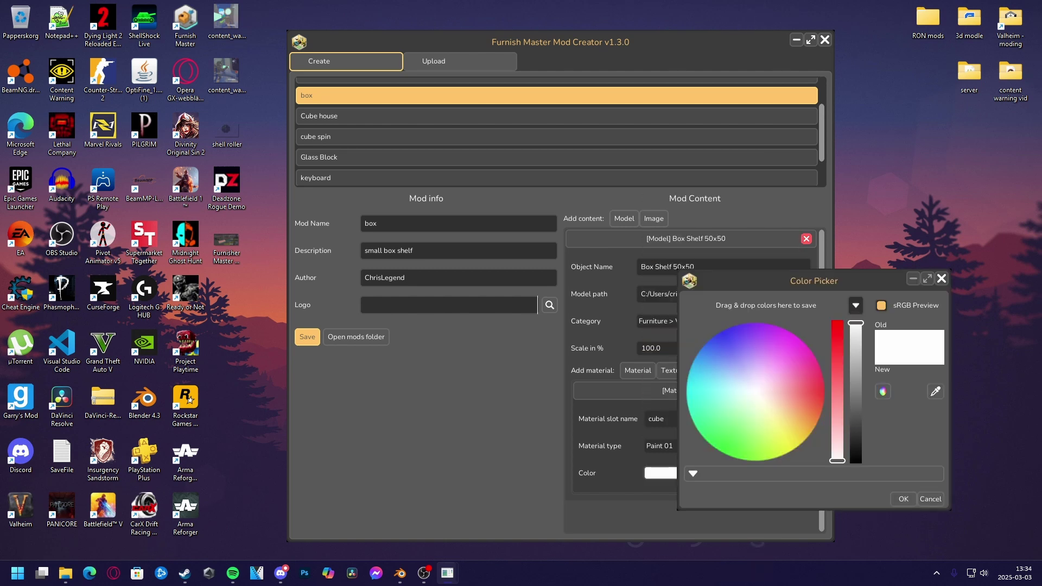
left_click_drag(860, 356, 859, 412)
left_click_drag(790, 374, 744, 363)
key("Return")
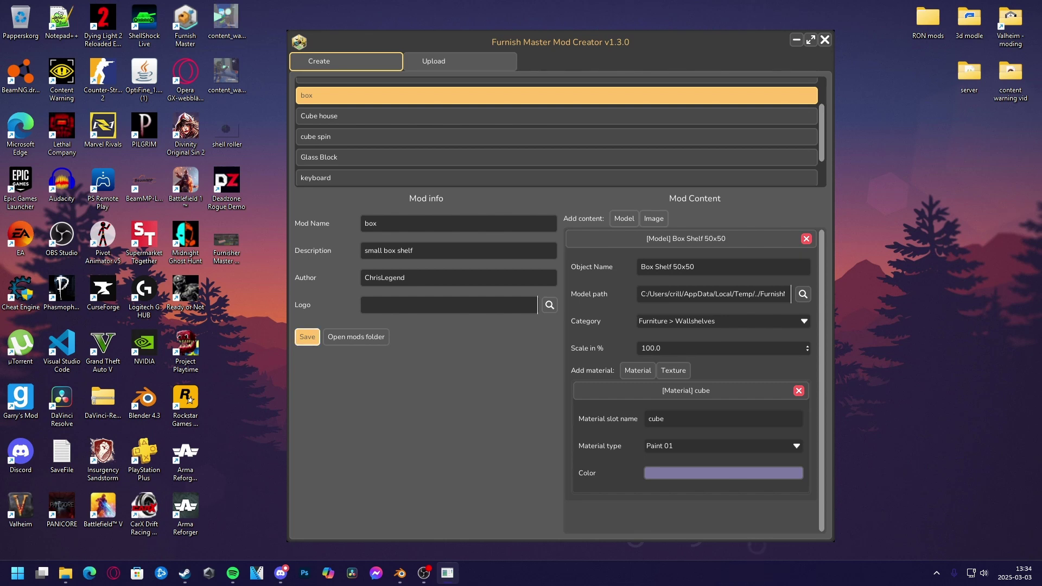
left_click(307, 337)
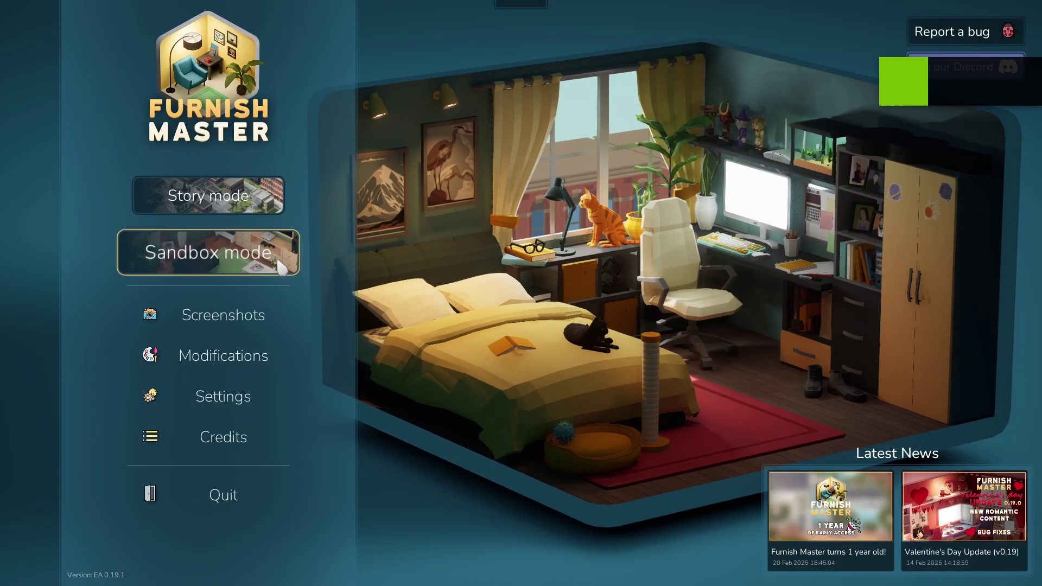
Step: Return to Furnish Master and reopen "My room" in the sandbox to test the updated mod
left_click(281, 266)
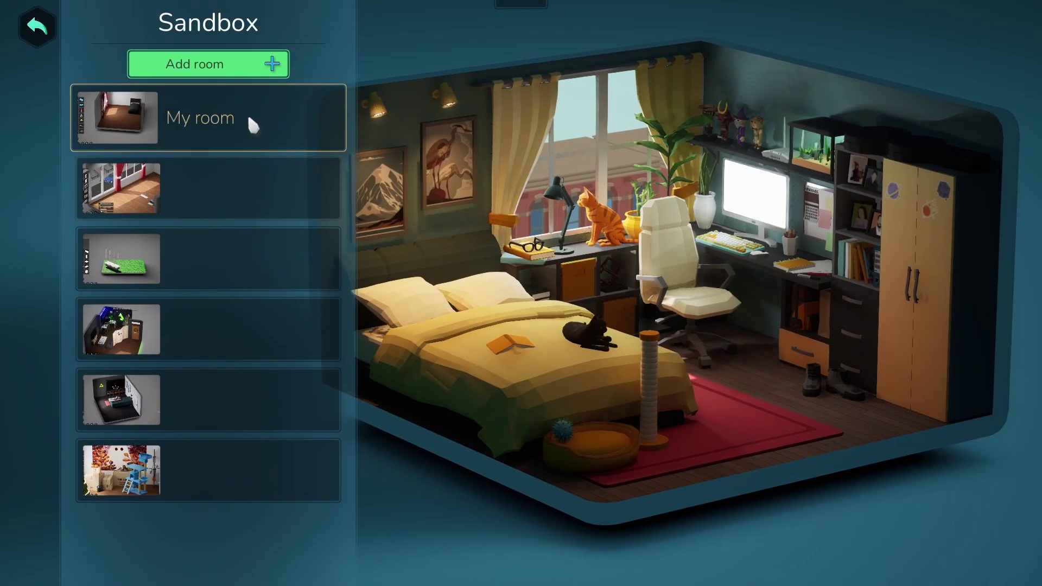
left_click(248, 121)
left_click(971, 476)
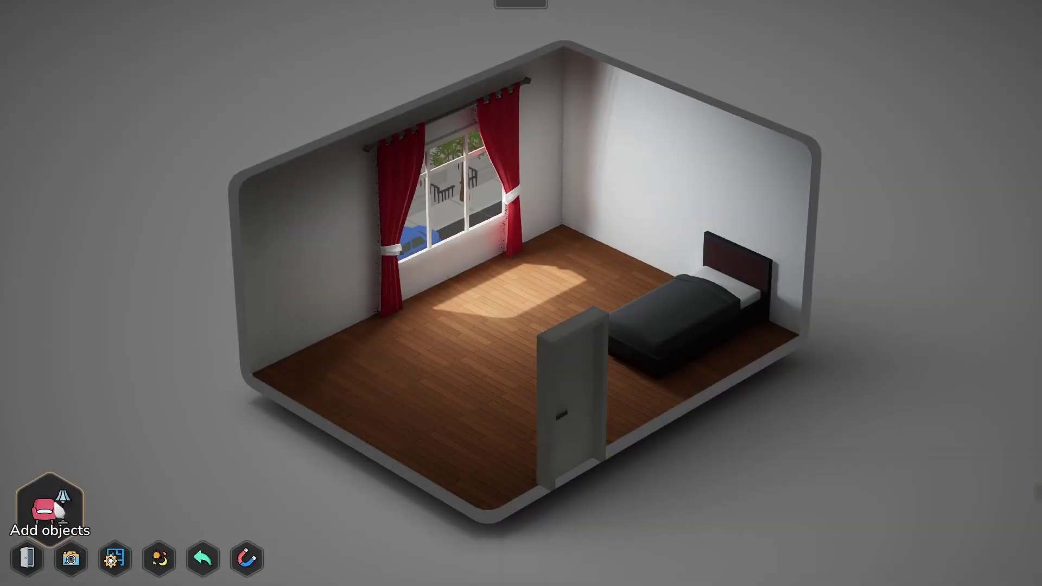
Step: Place the purple Box Shelf 50x50 from the wall shelves on the floor near the curtained window
left_click(67, 488)
left_click(44, 426)
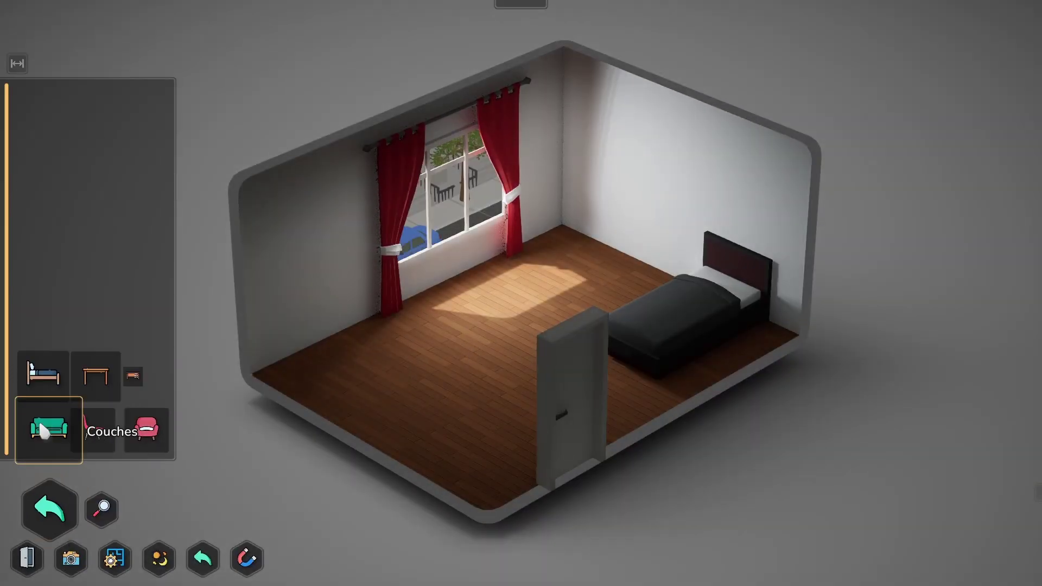
left_click(93, 325)
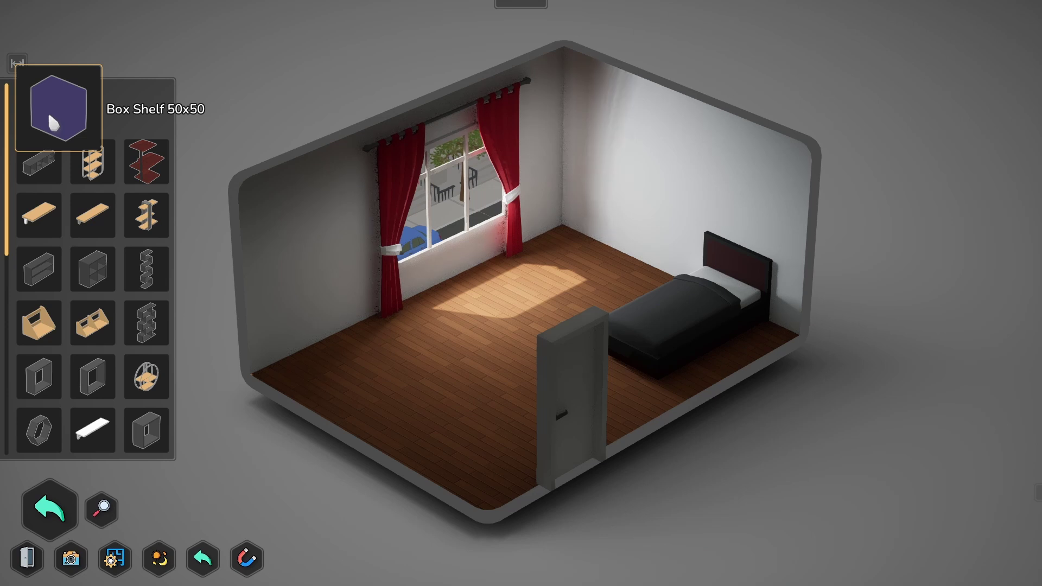
left_click_drag(47, 110, 393, 374)
scroll(375, 407, "up", 3)
middle_click_drag(366, 416, 476, 435)
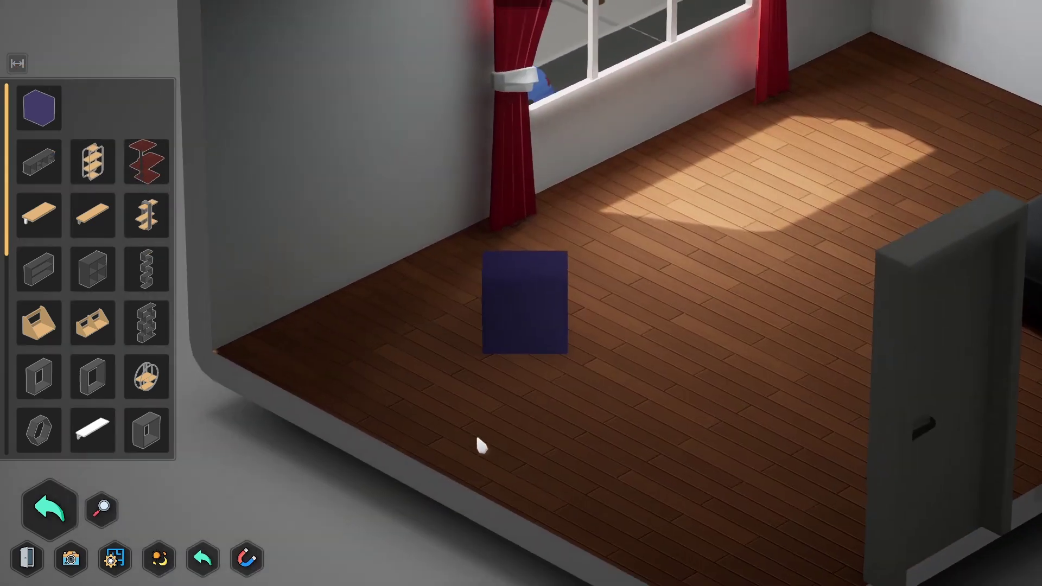
scroll(515, 394, "up", 5)
Step: Open the placed shelf for customization and try different pattern materials on it
left_click(526, 391)
left_click(568, 384)
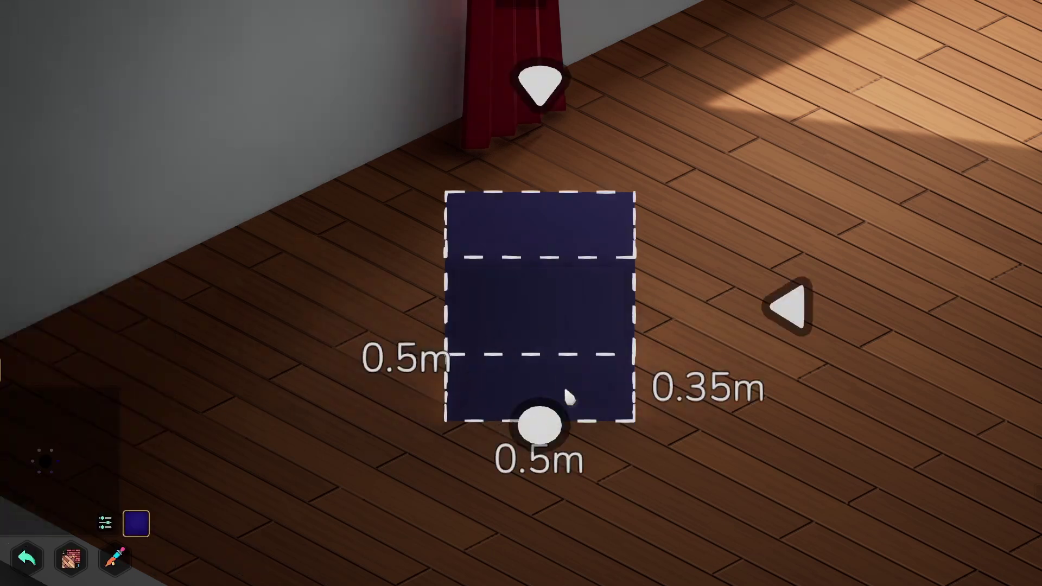
left_click(71, 560)
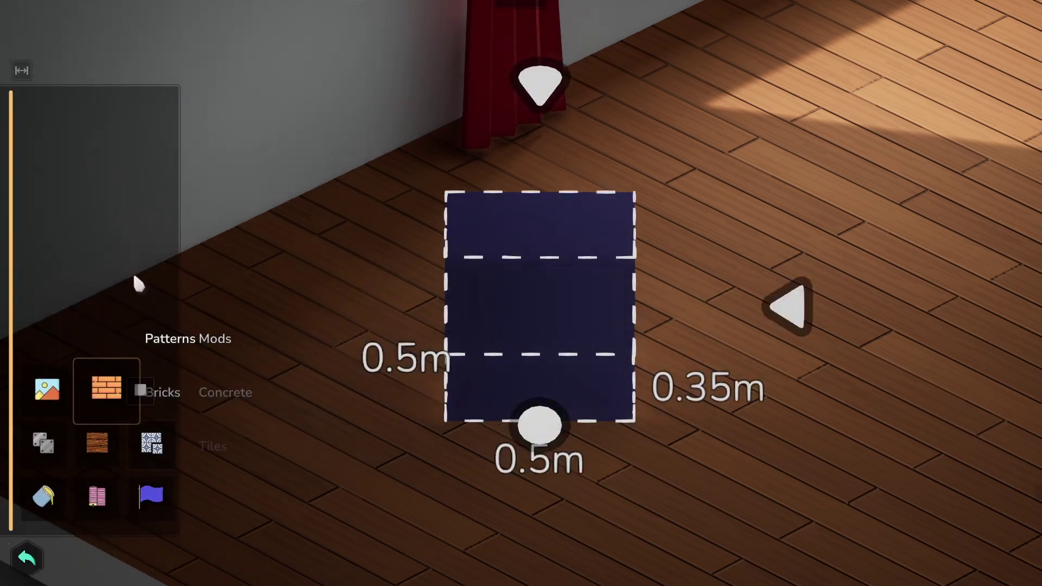
left_click(106, 340)
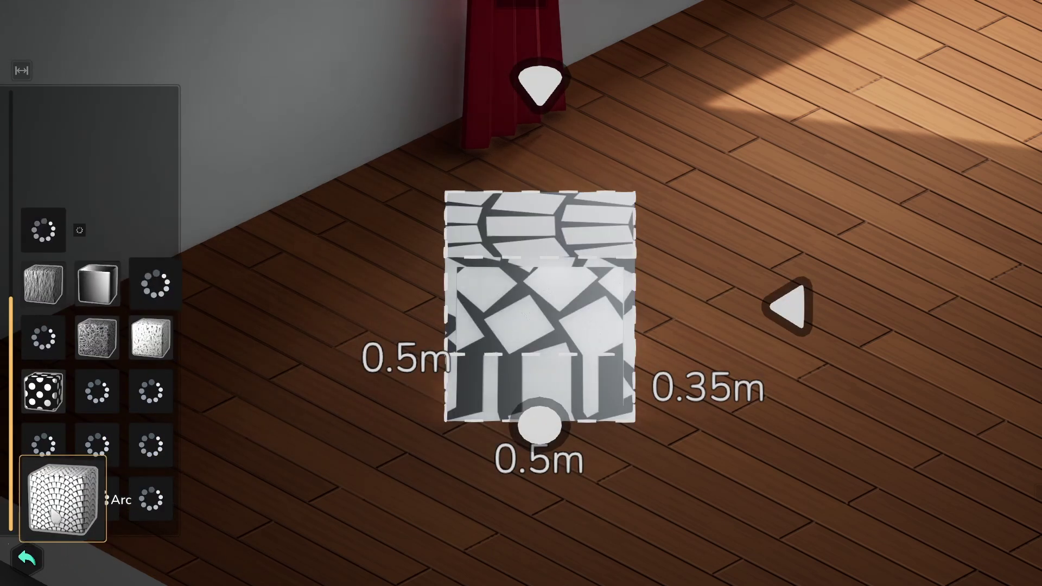
left_click(111, 384)
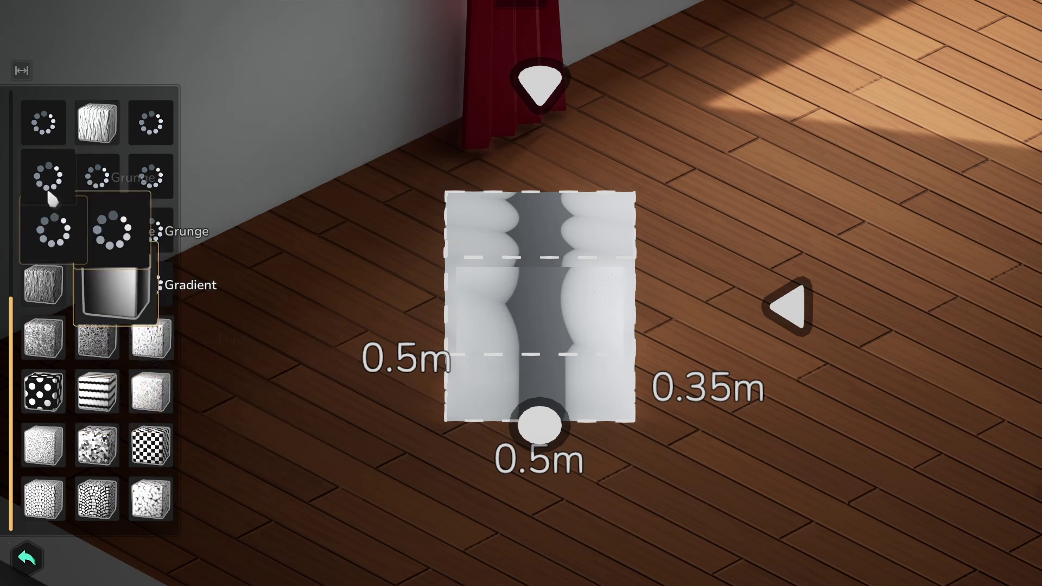
Step: Replace the shelf's pattern with the plain Metal material
left_click(27, 558)
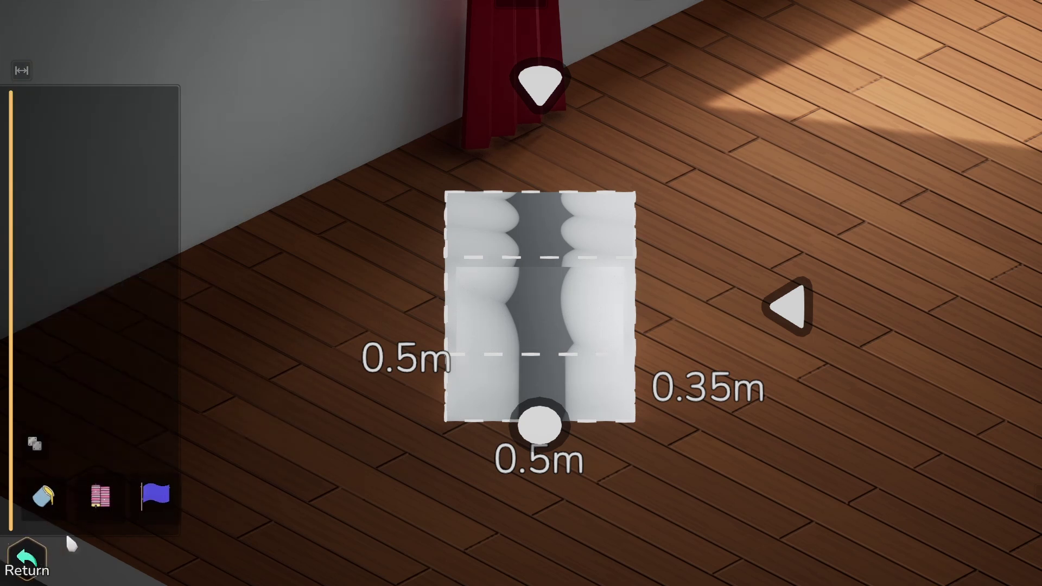
left_click(46, 453)
left_click(42, 491)
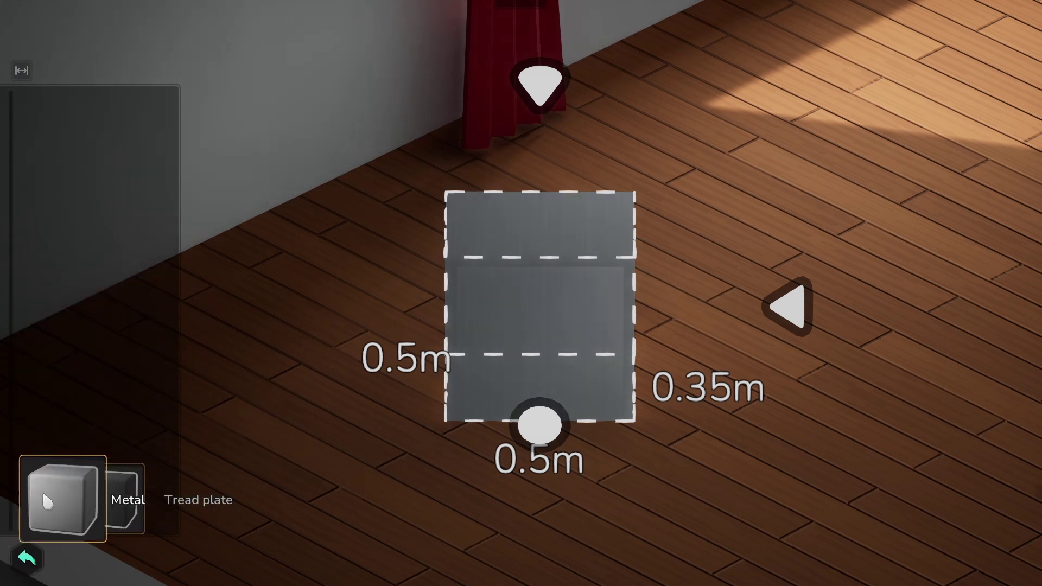
Step: Try the Tread plate material on the shelf and replace it with the plain Paint material
left_click(112, 498)
left_click(27, 558)
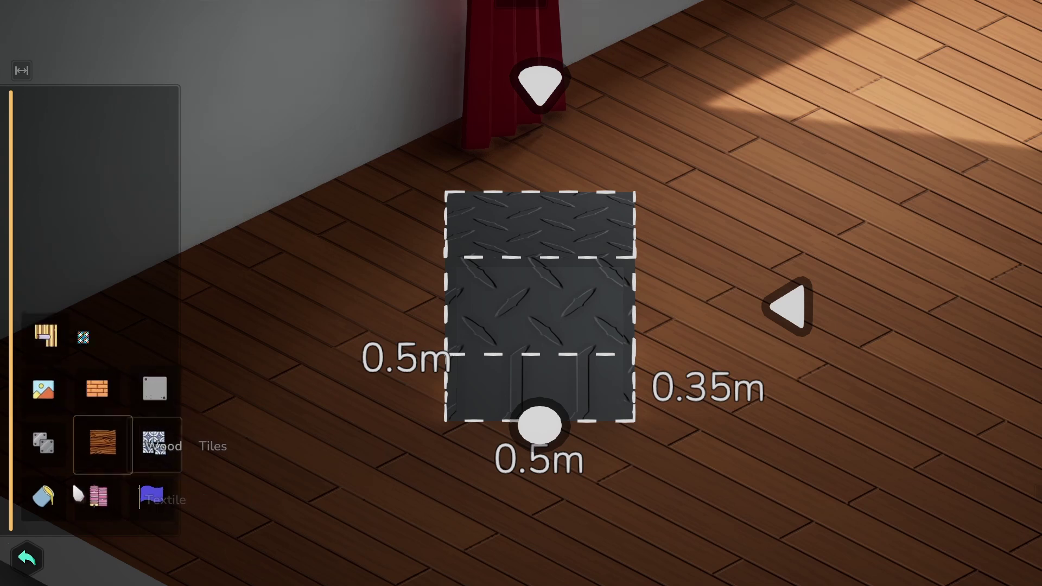
left_click(110, 495)
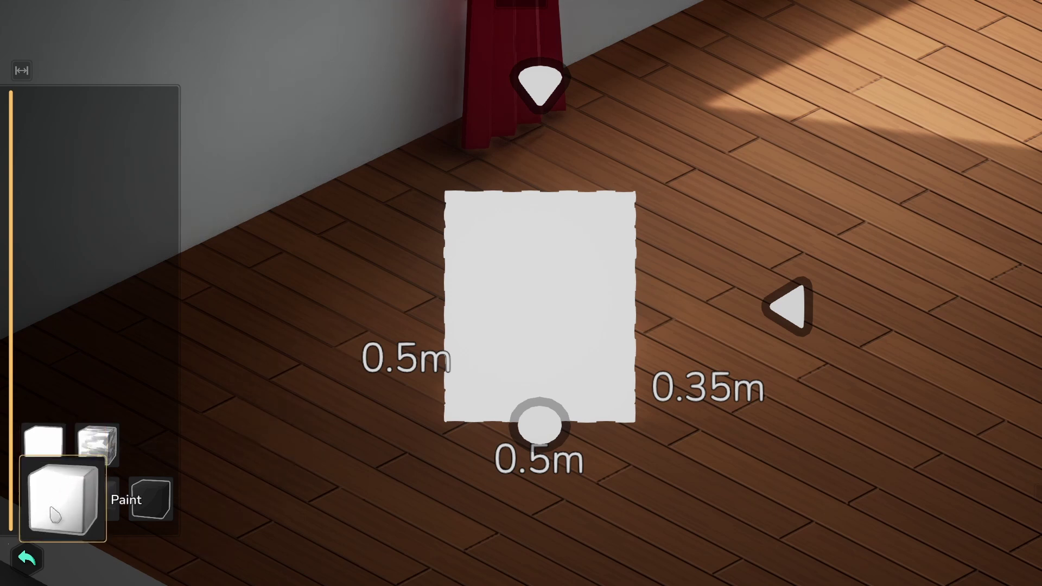
left_click(27, 561)
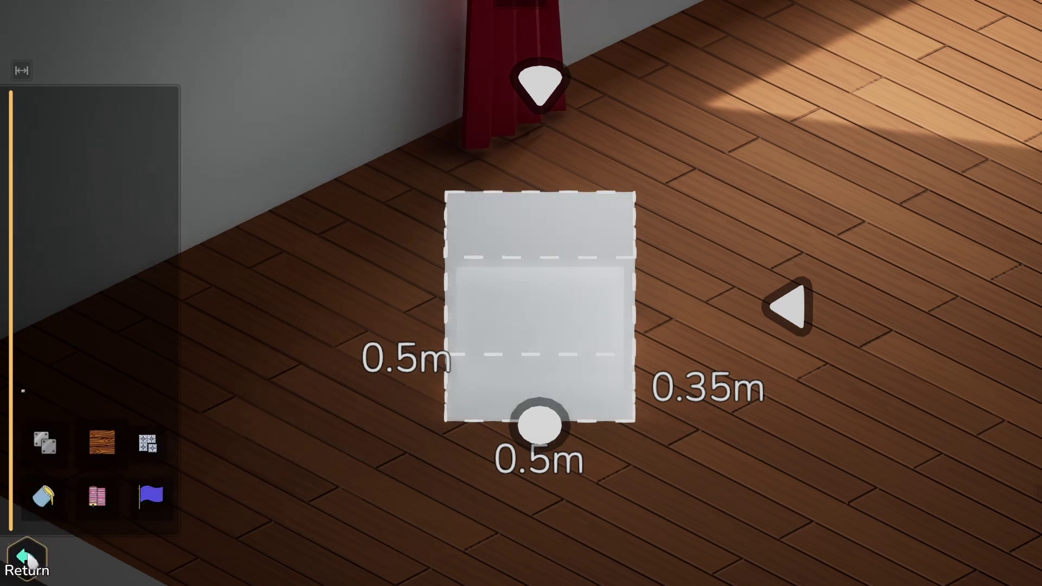
left_click(57, 392)
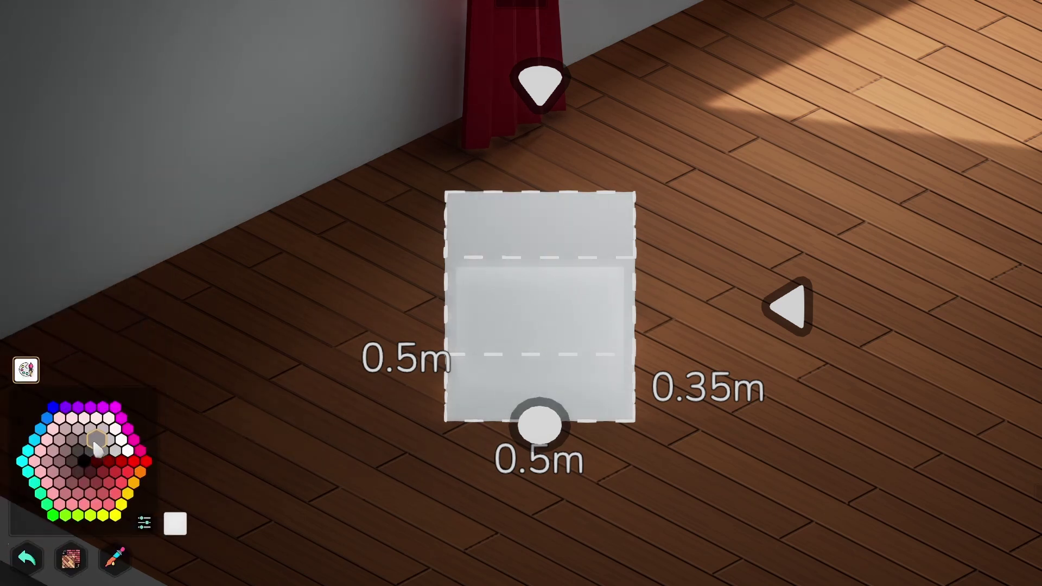
Step: Recolour the shelf from light grey to a very dark grey-brown and finish customizing it
left_click(95, 440)
middle_click_drag(260, 459, 451, 429)
scroll(458, 442, "down", 3)
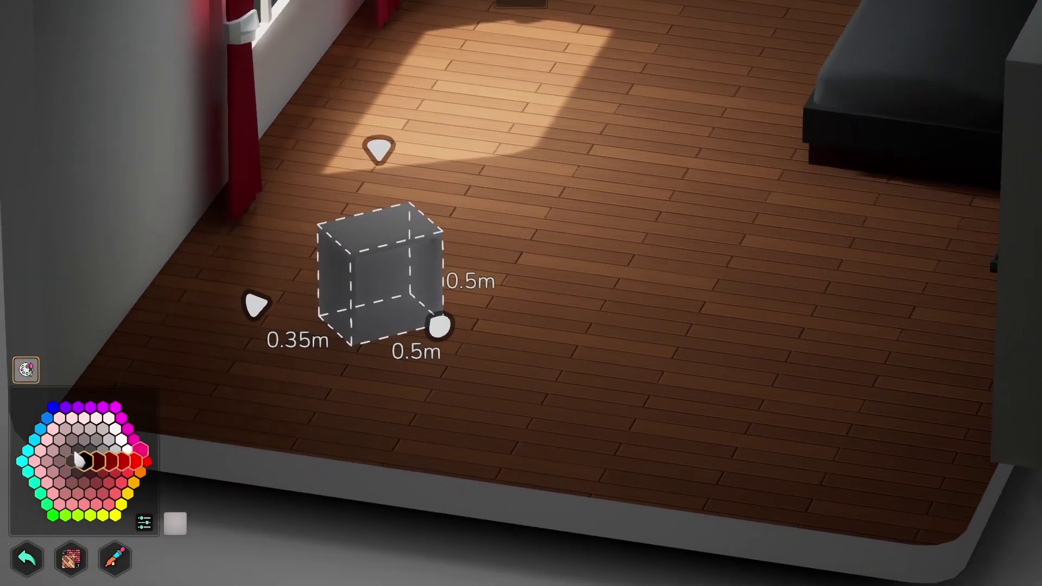
left_click(77, 452)
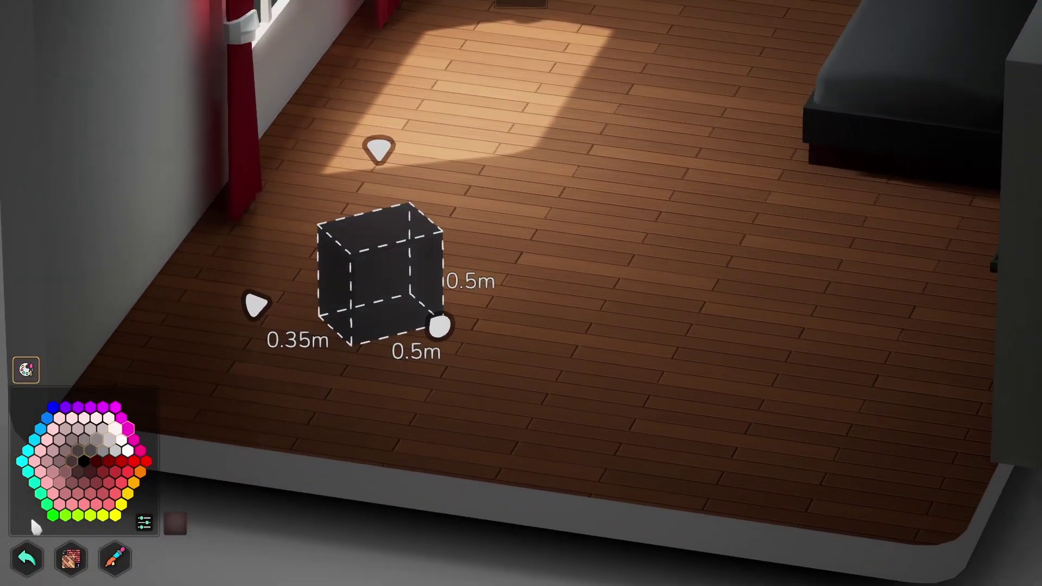
left_click(27, 558)
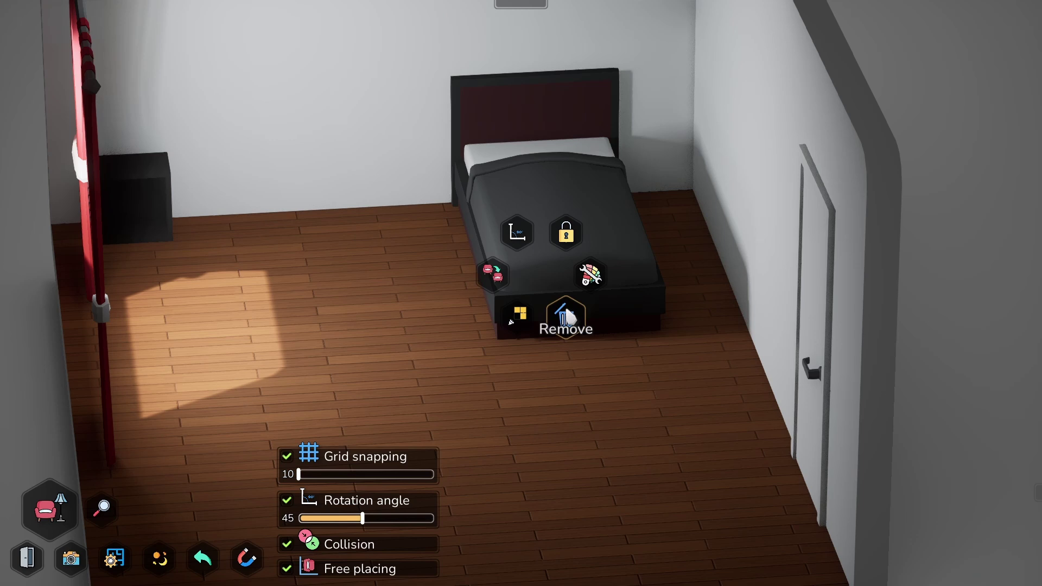
Step: Remove the existing black bed from the room and turn off free placing
left_click(565, 311)
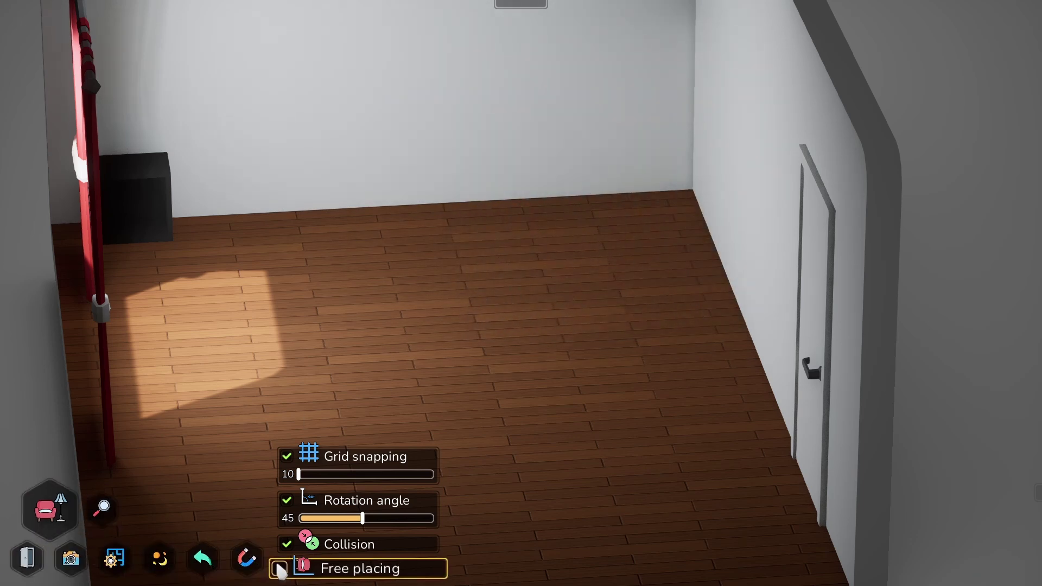
left_click(243, 562)
Step: Place the modded Bed 90x200 from the beds category with its headboard towards the back wall
left_click(49, 516)
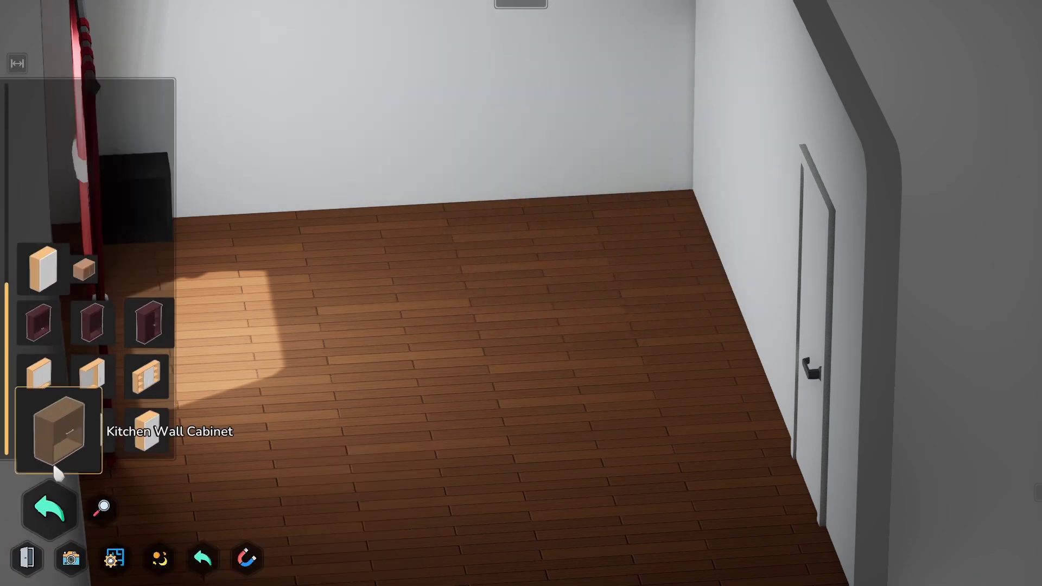
left_click(41, 491)
left_click(50, 377)
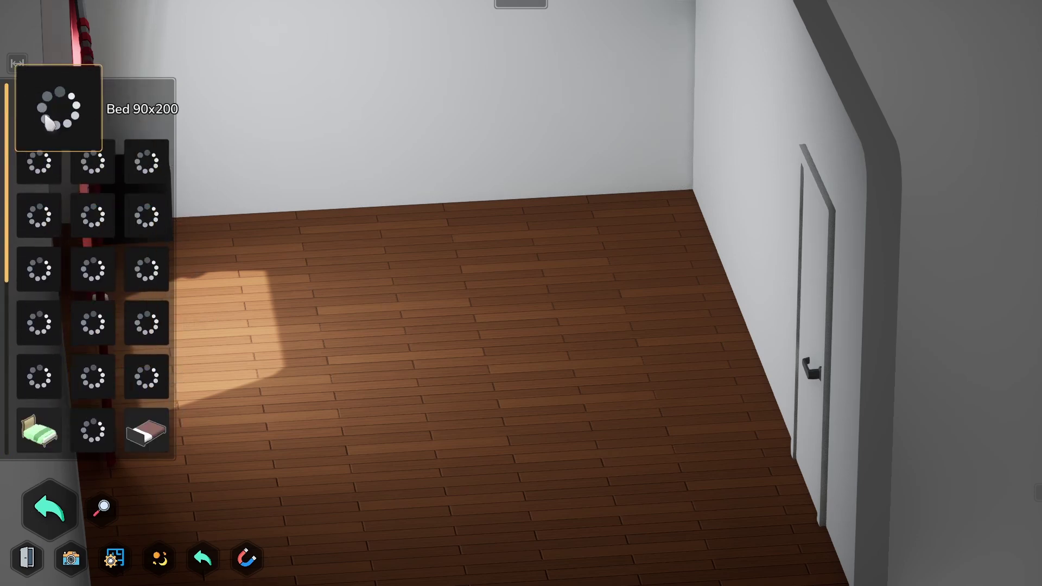
left_click(50, 123)
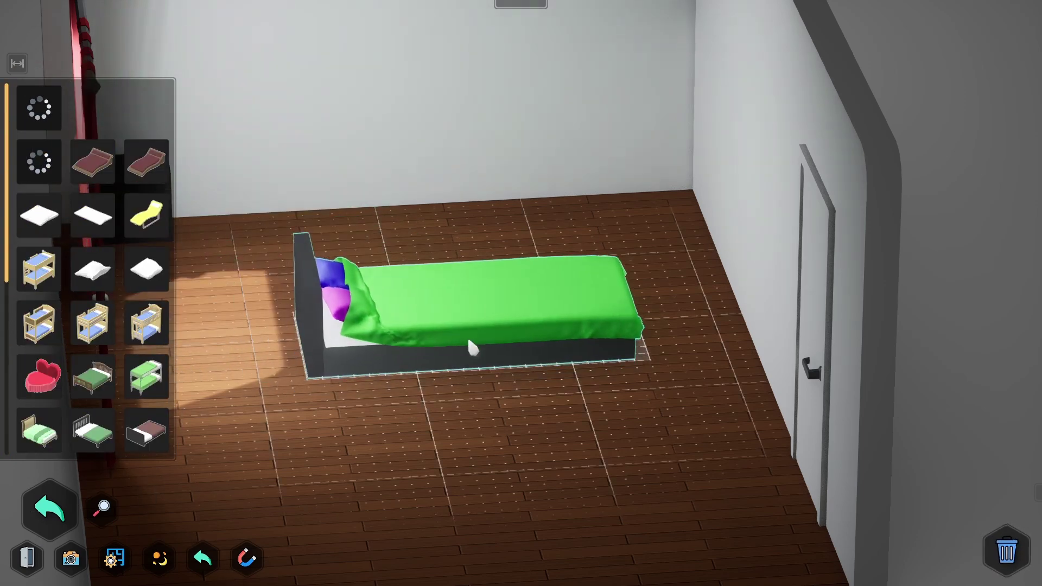
scroll(471, 350, "down", 5)
key("a")
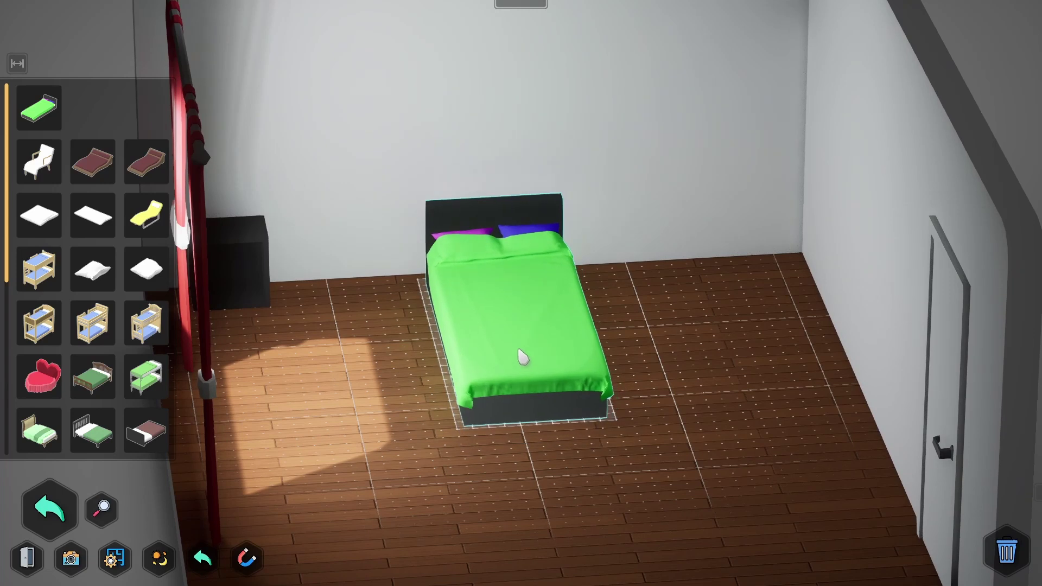
left_click(521, 352)
Step: Open the placed bed for customization and choose its green blanket as the part to edit
right_click_drag(667, 364, 384, 450)
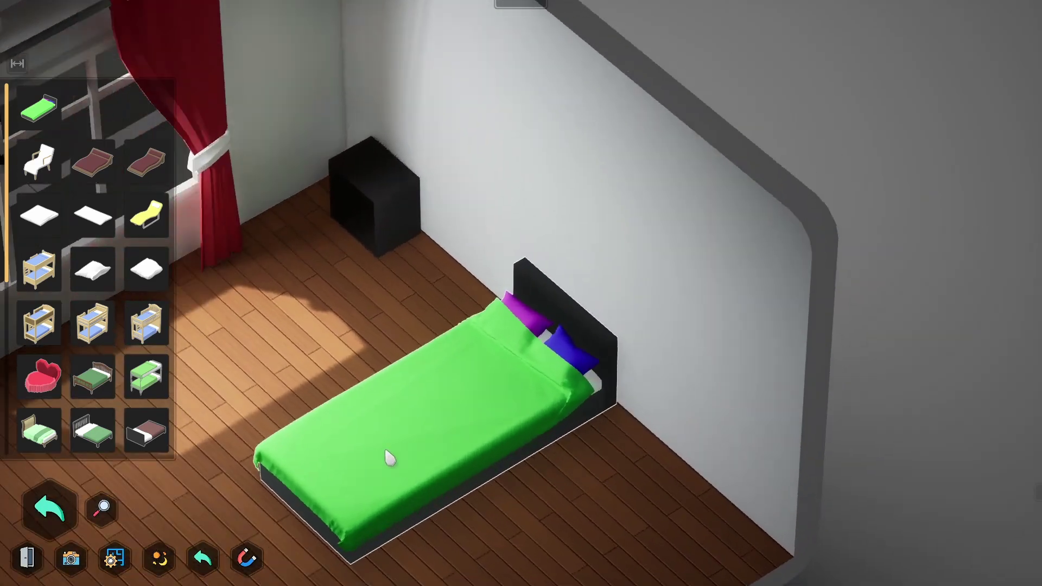
middle_click_drag(384, 449, 448, 410)
right_click_drag(449, 410, 540, 355)
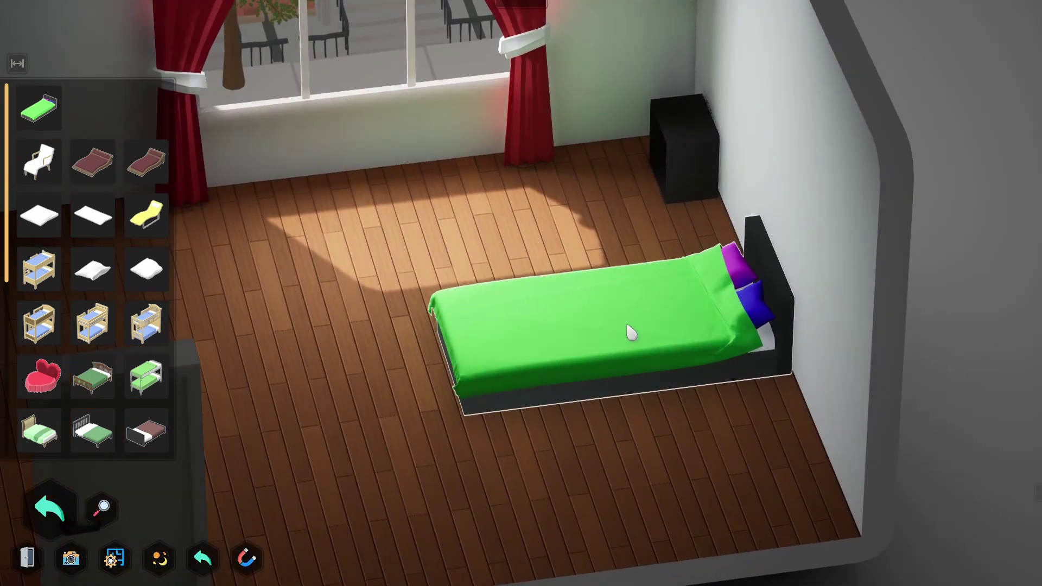
left_click(631, 333)
left_click(601, 365)
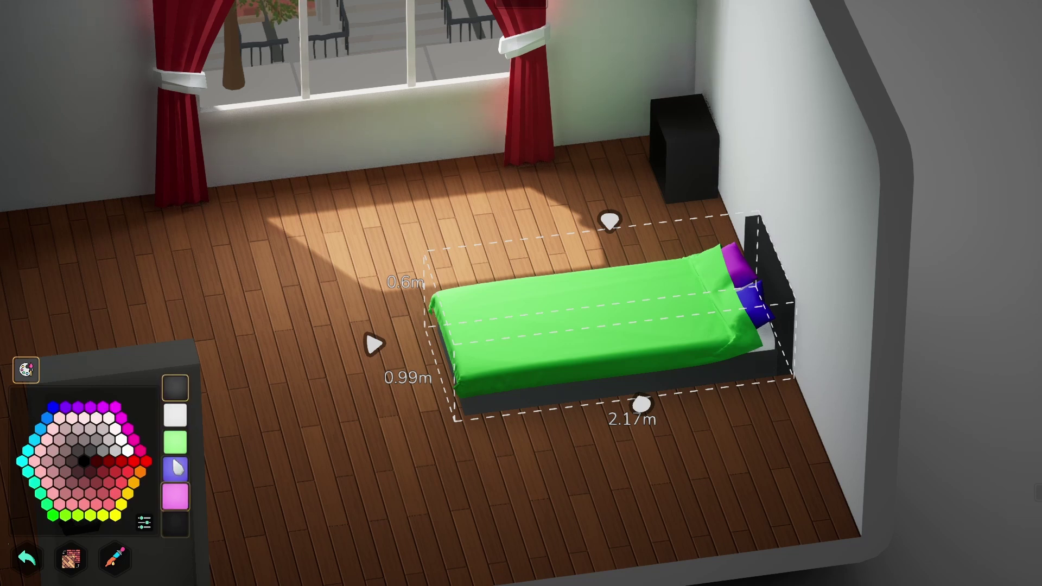
left_click(181, 444)
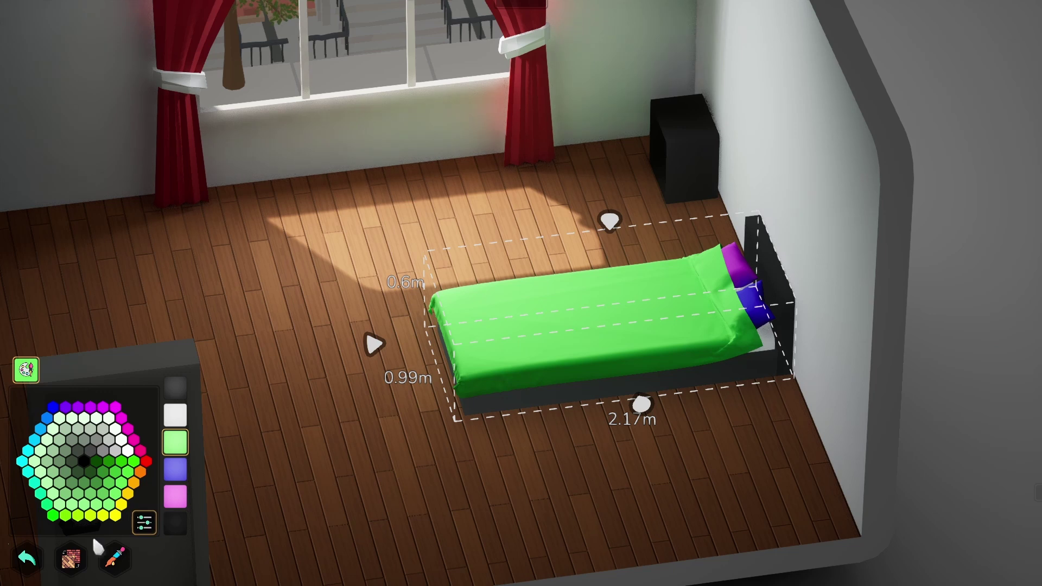
Step: Try several image patterns on the blanket, including Couple and Halloween, and settle on the green water lily image
left_click(70, 559)
left_click(51, 391)
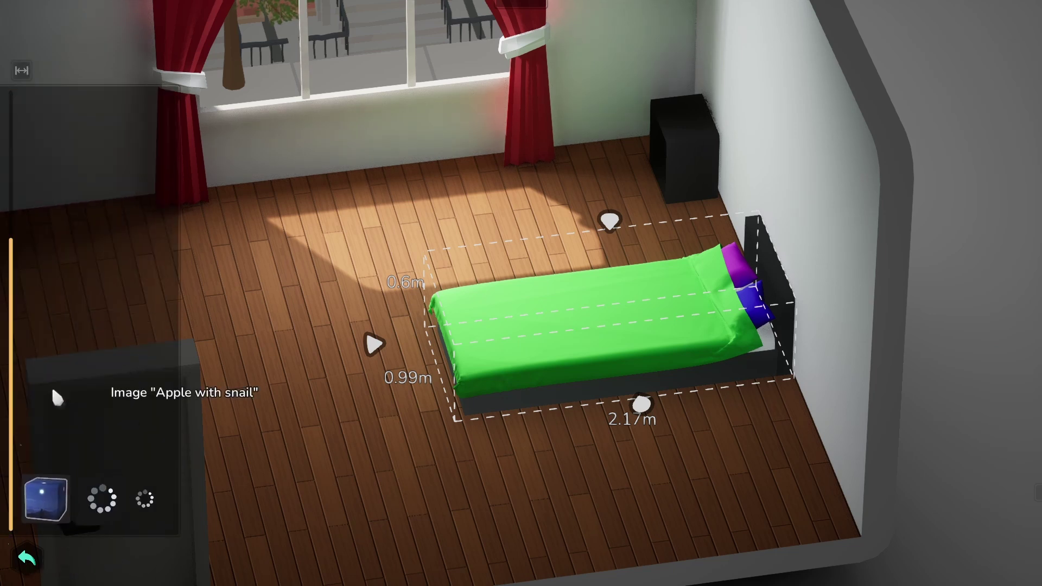
left_click(57, 502)
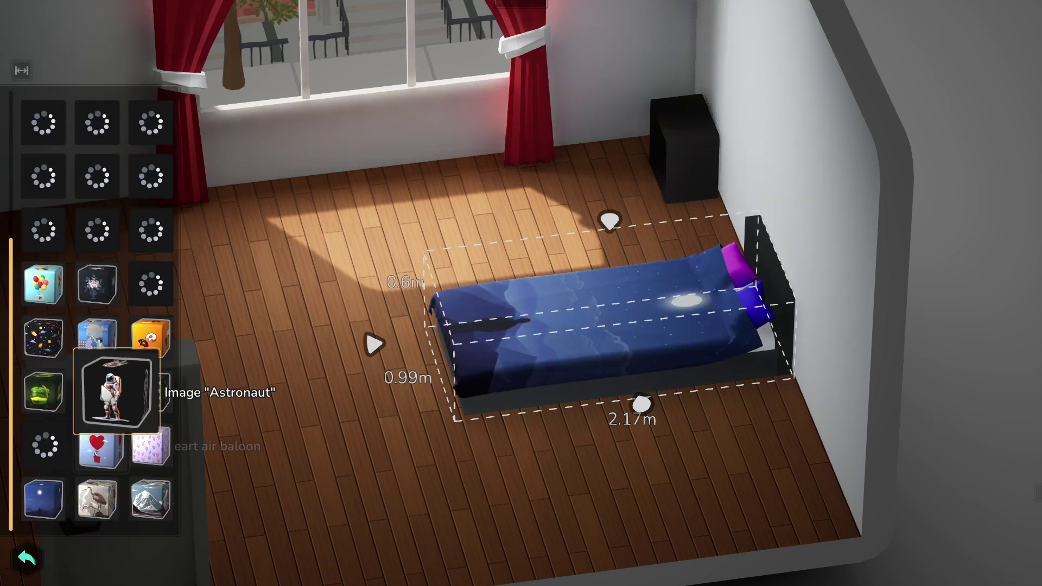
left_click(97, 392)
left_click(111, 351)
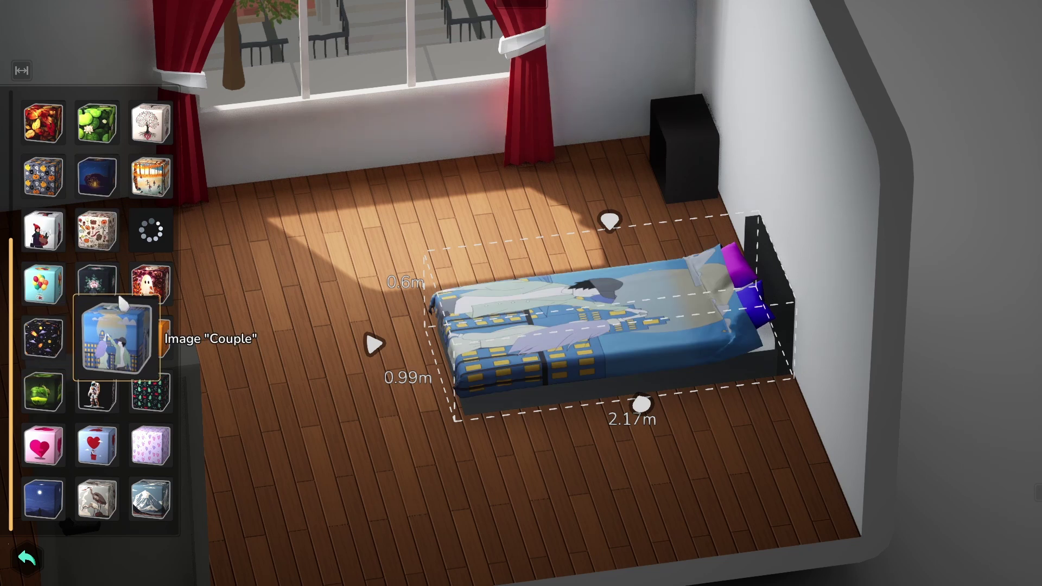
left_click(152, 285)
left_click(141, 244)
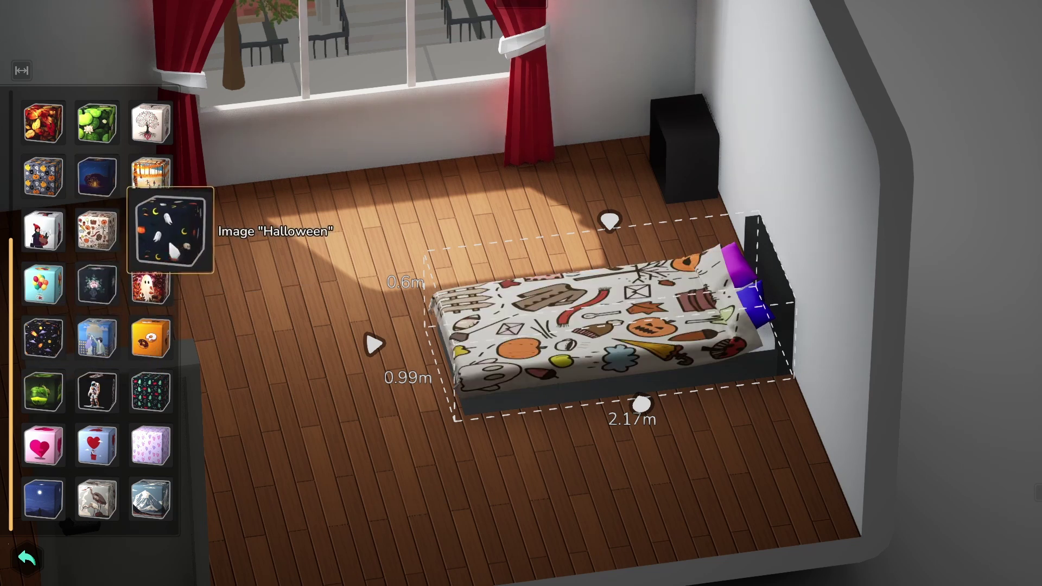
left_click(151, 230)
left_click(151, 122)
left_click(97, 124)
scroll(111, 173, "up", 5)
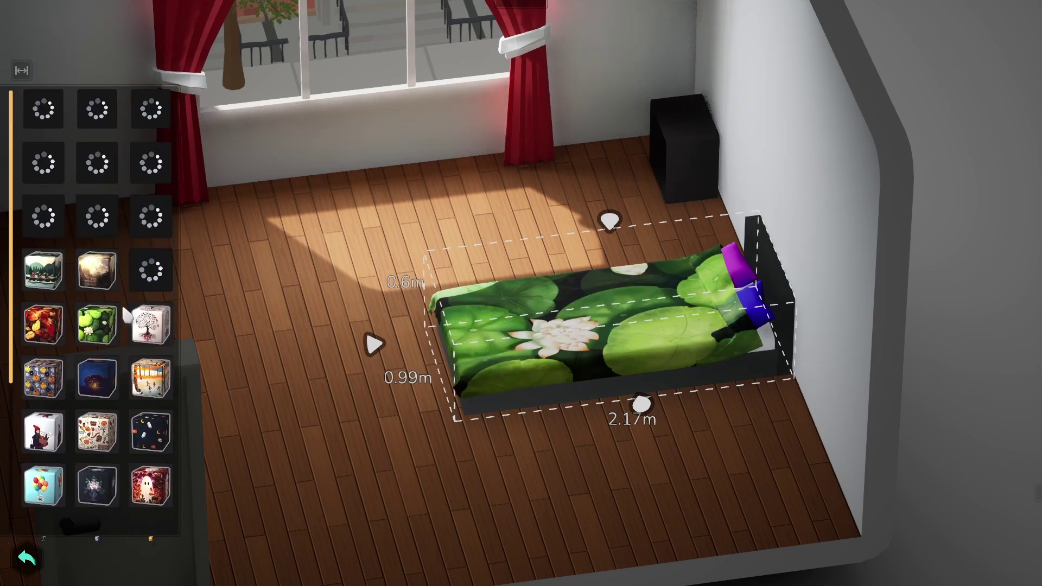
left_click(26, 558)
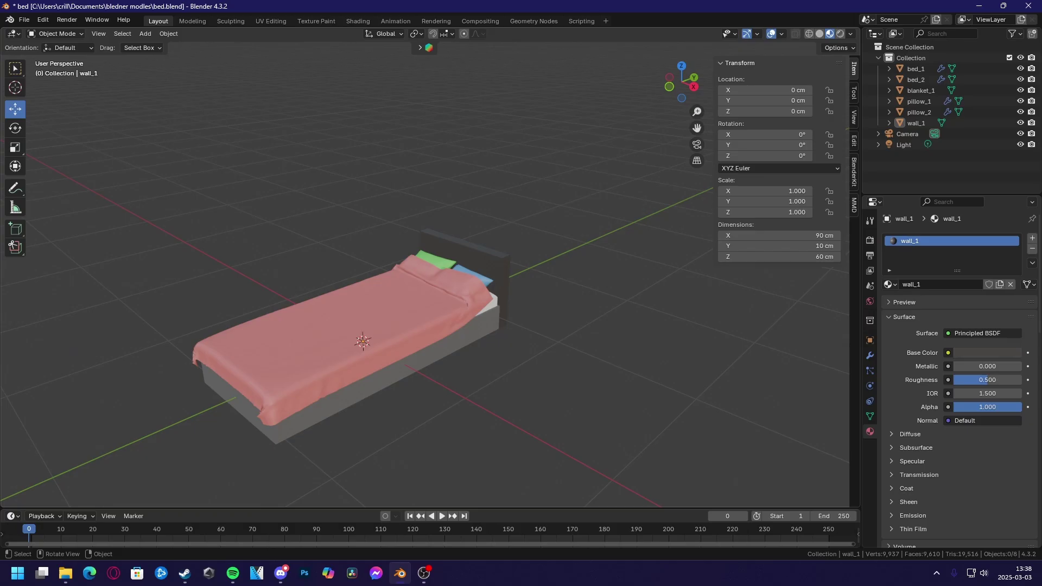
Step: Switch to Blender and examine the bed model from several angles, selecting its bed_1 base
middle_click_drag(423, 282, 446, 283)
scroll(426, 270, "up", 3)
scroll(446, 284, "down", 3)
left_click(438, 307)
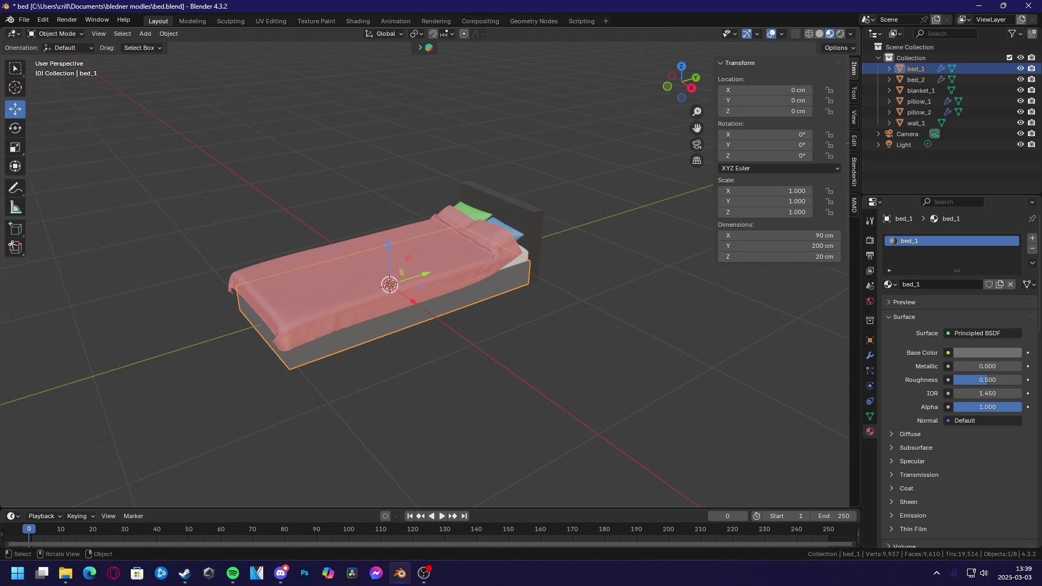
middle_click_drag(423, 312, 471, 311)
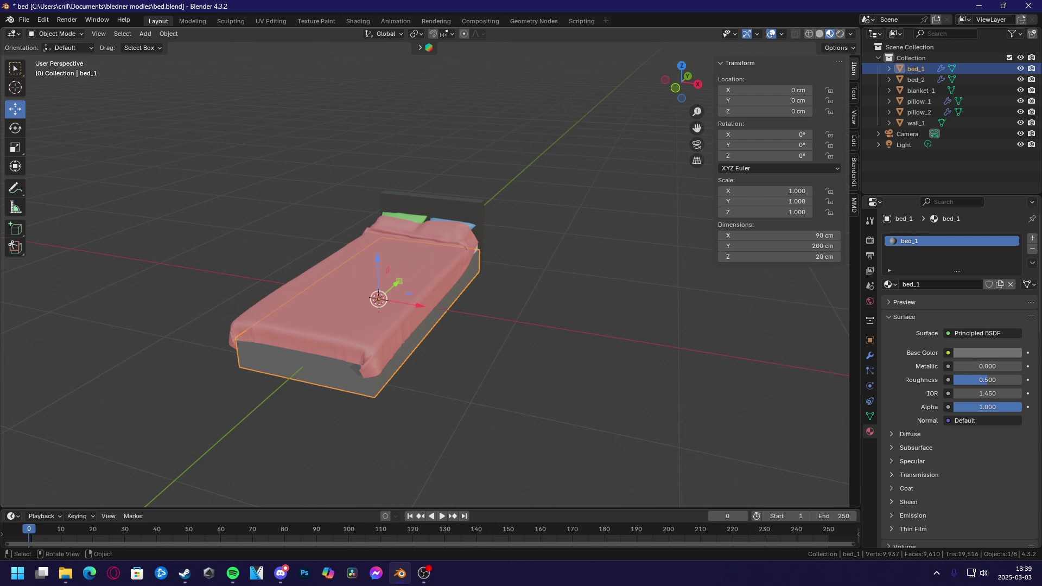
middle_click_drag(470, 311, 434, 312)
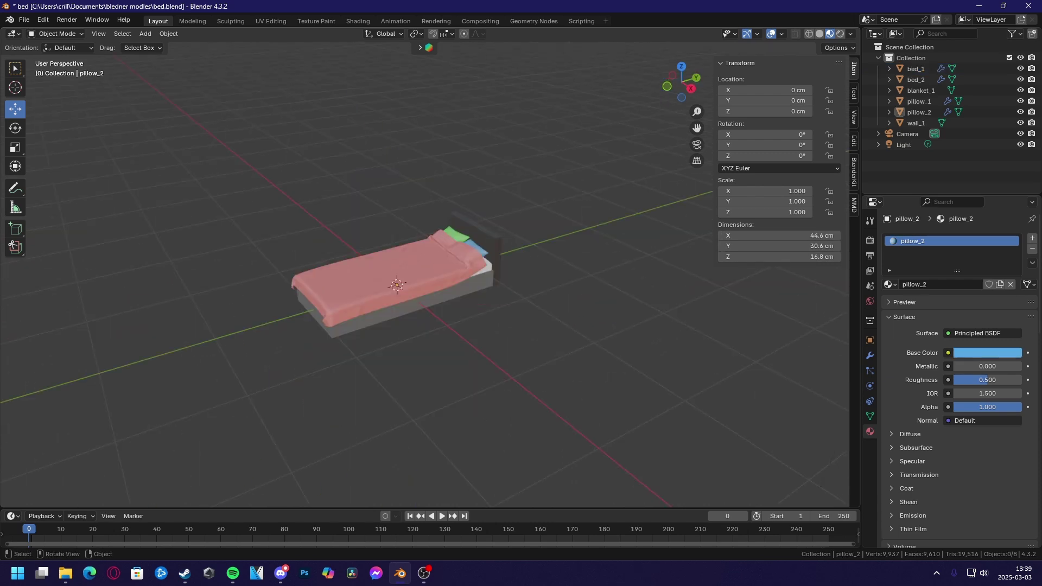